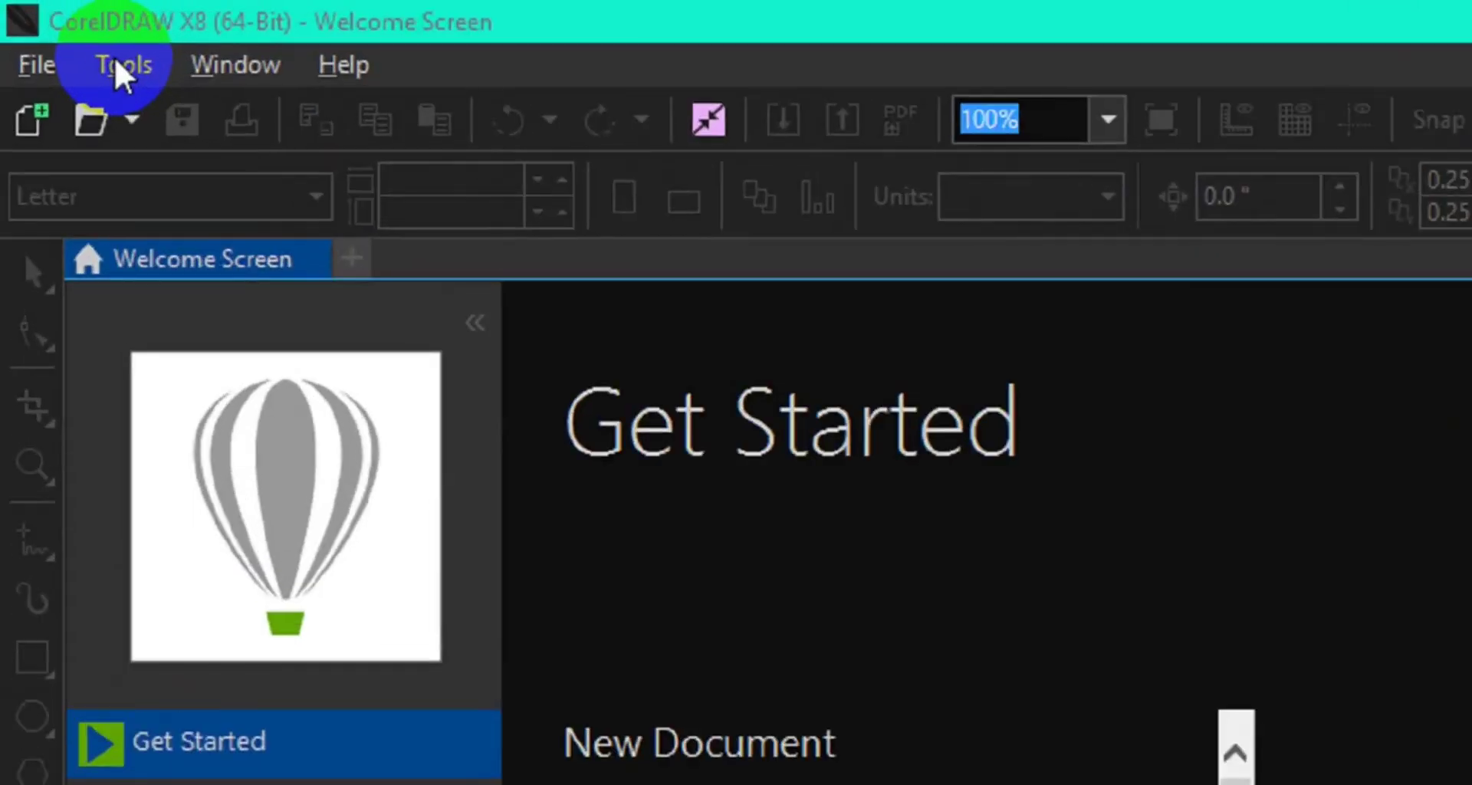
Open the Color Palette page under the Customization settings in the workspace options.
left_click(118, 64)
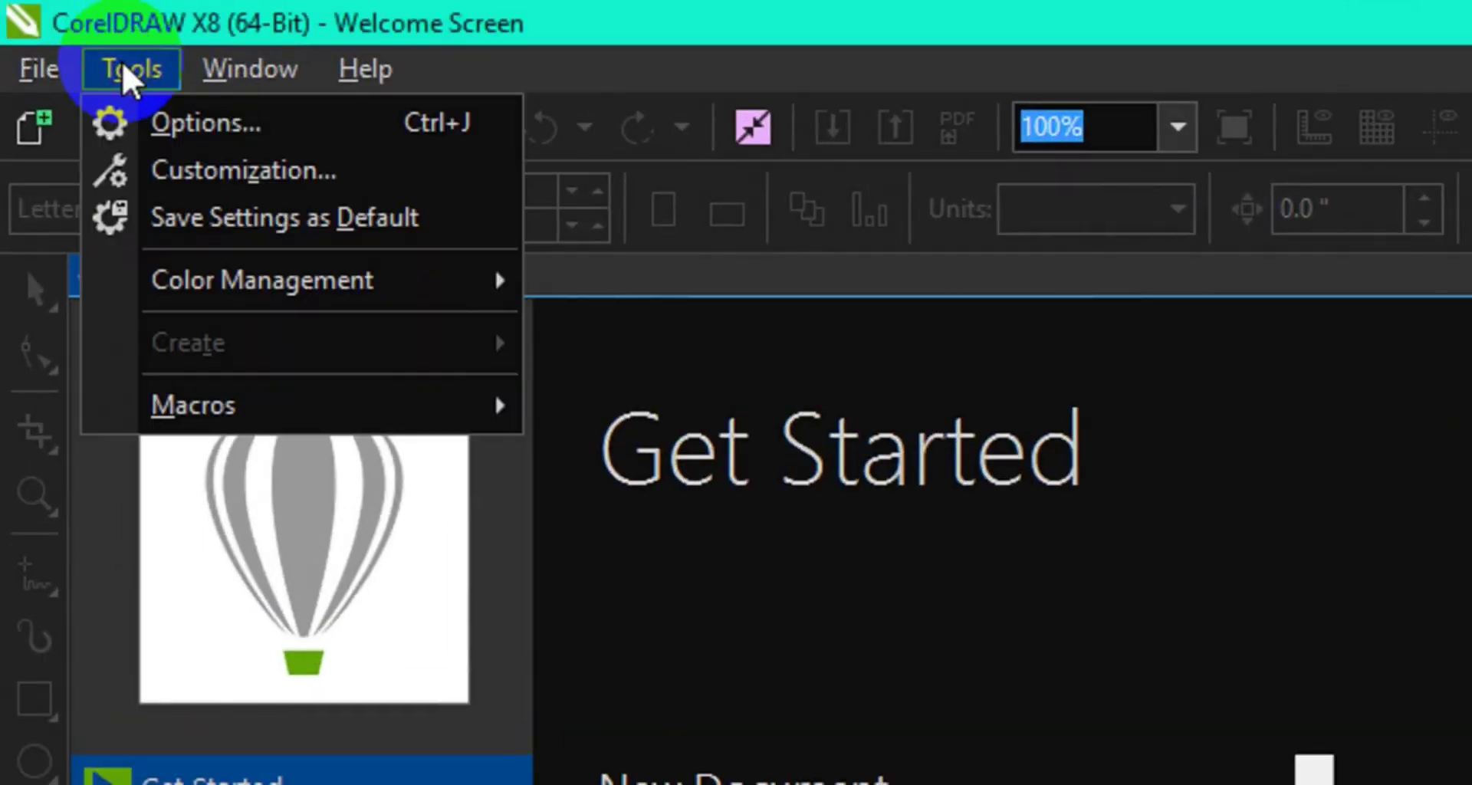
left_click(177, 134)
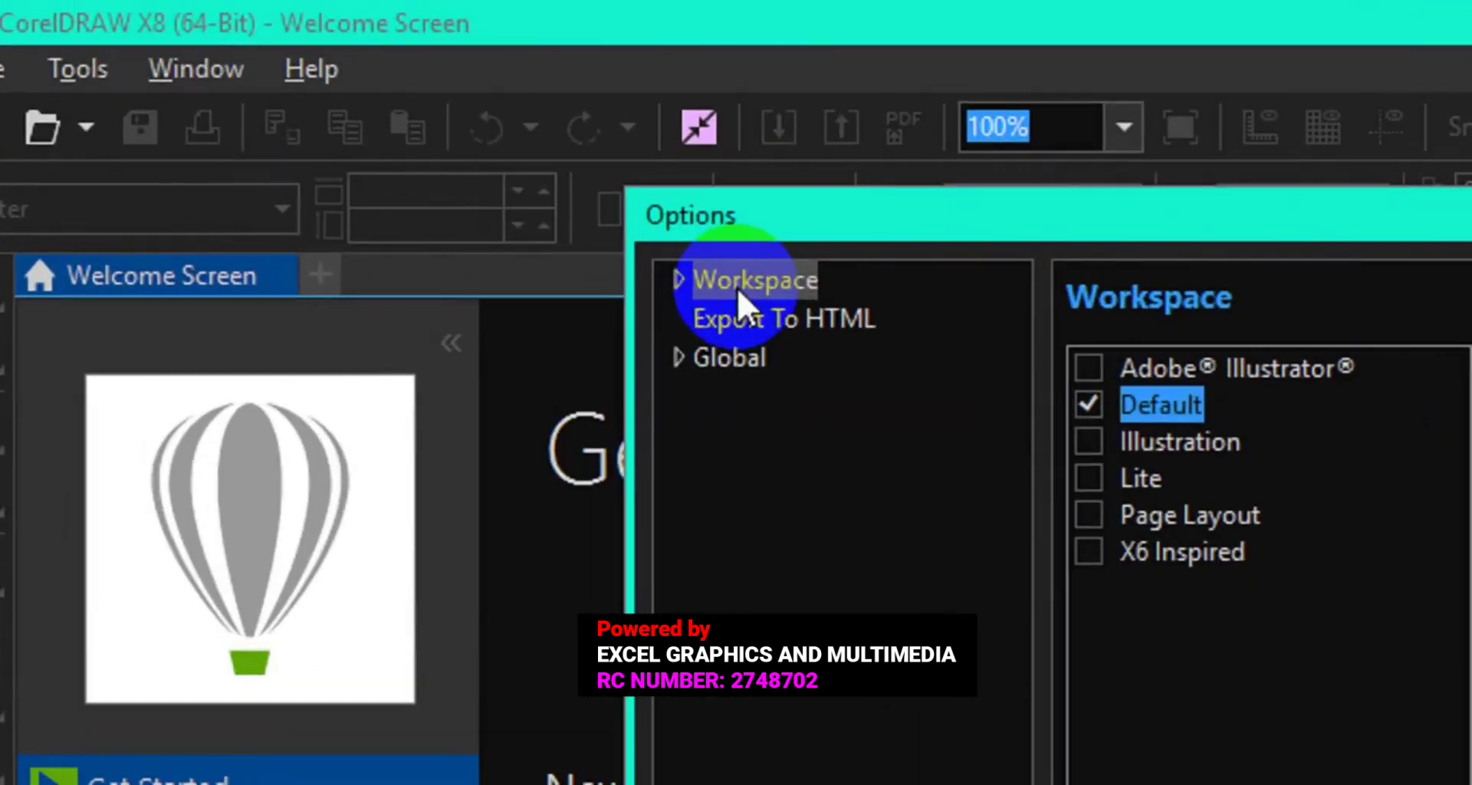
left_click(681, 279)
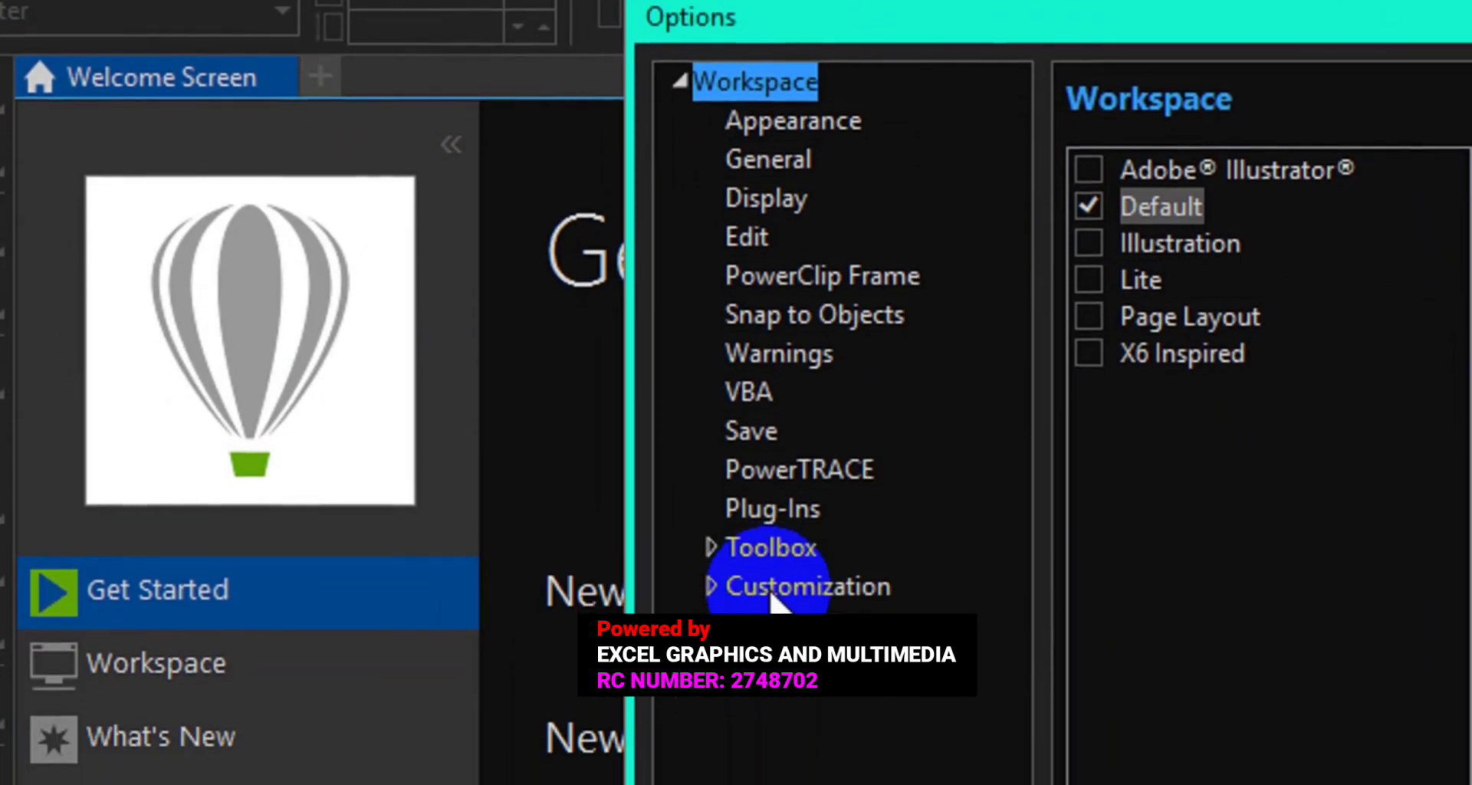
left_click(776, 589)
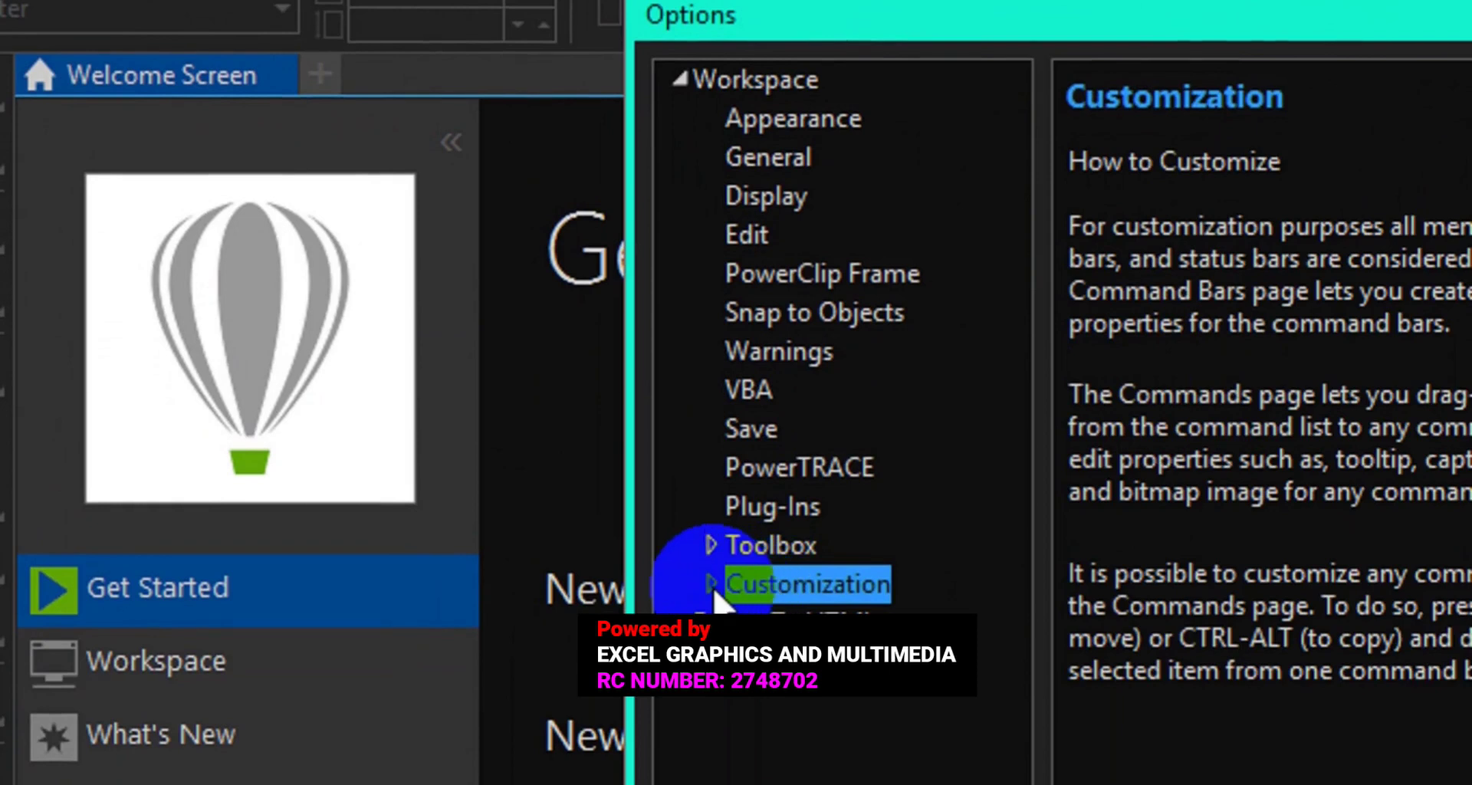
left_click(712, 587)
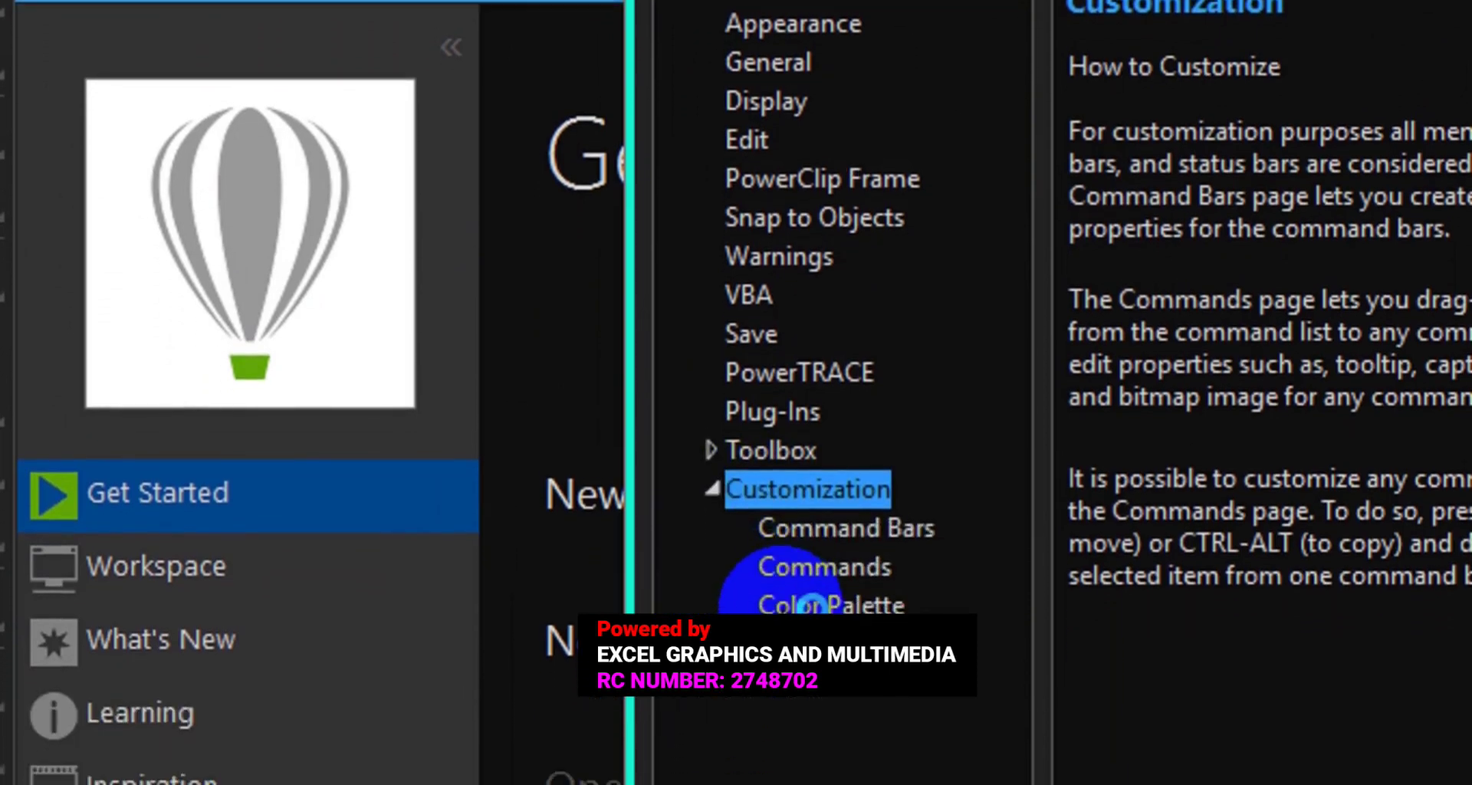
left_click(797, 606)
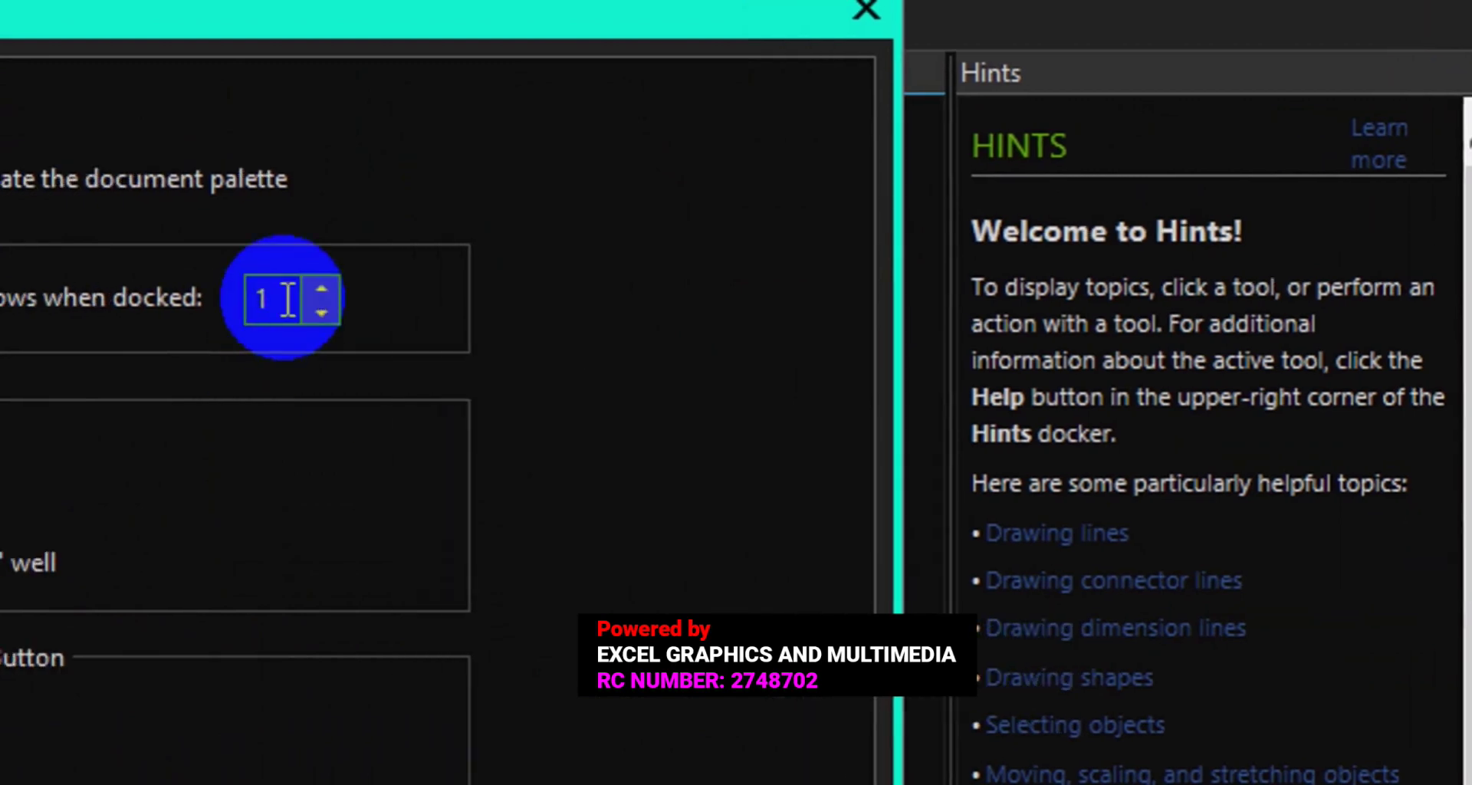
Set the maximum palette rows when docked to 4, enable large swatches and apply the options.
left_click(289, 299)
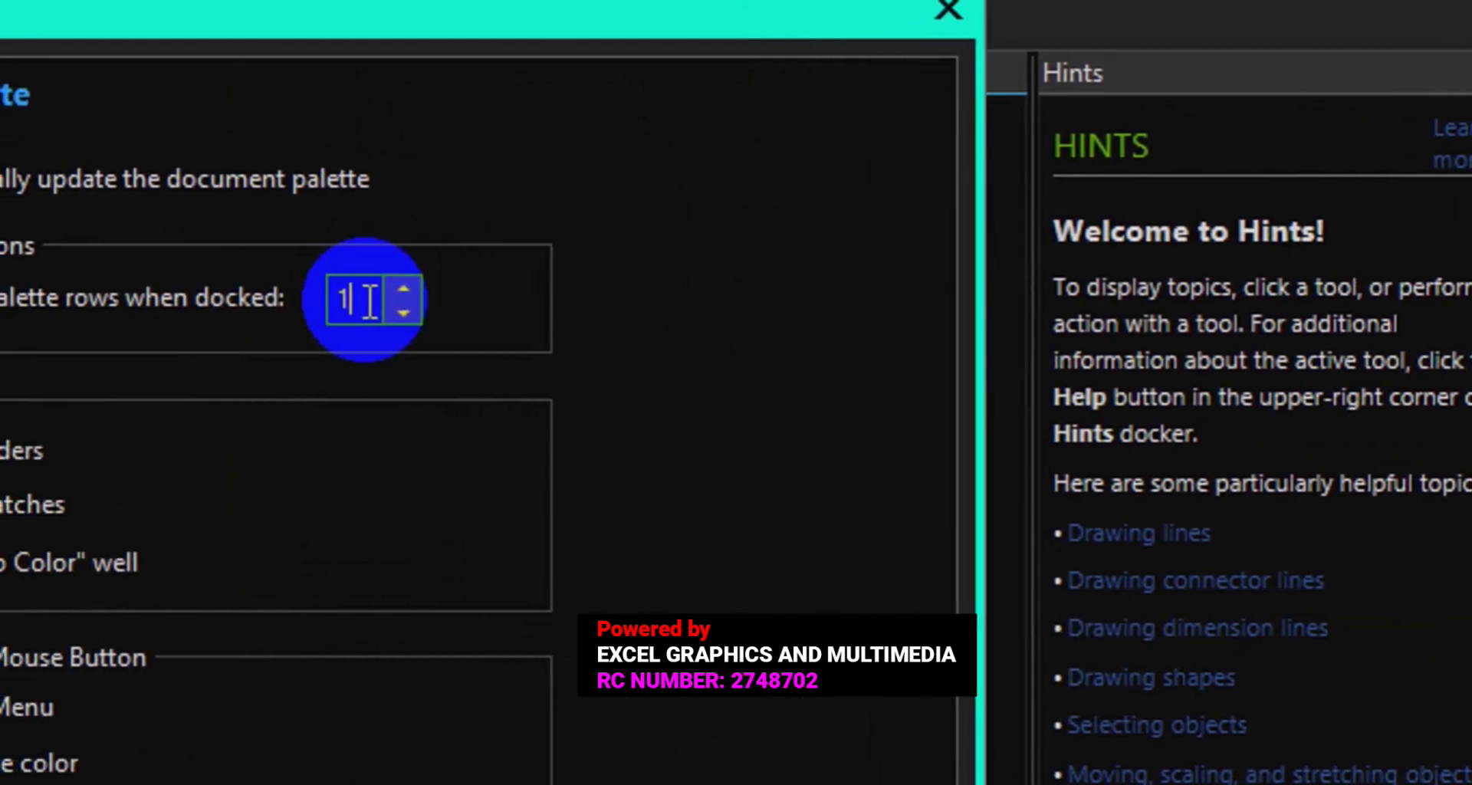
key("BackSpace")
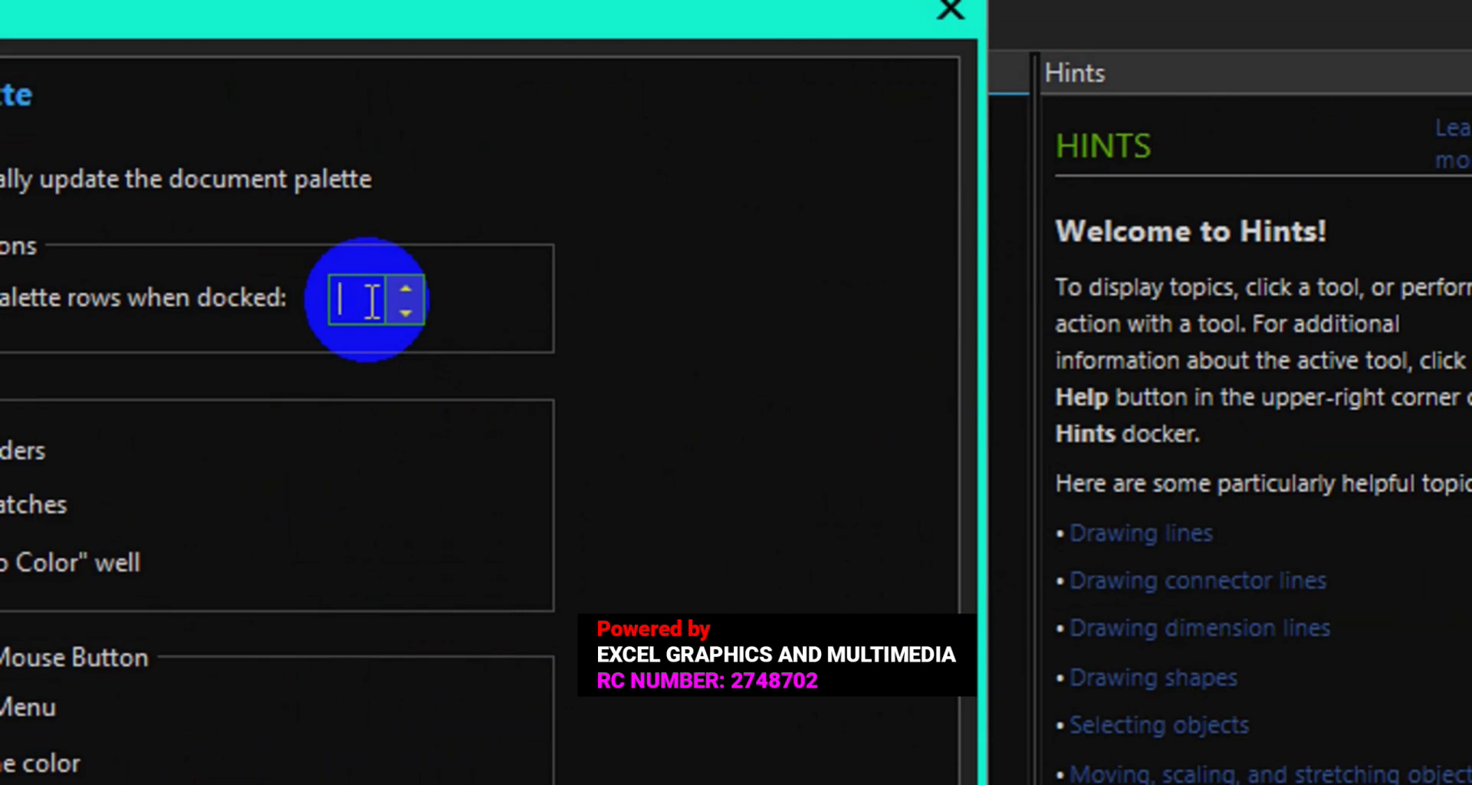
type("4")
key("BackSpace")
type("3")
key("BackSpace")
type("4")
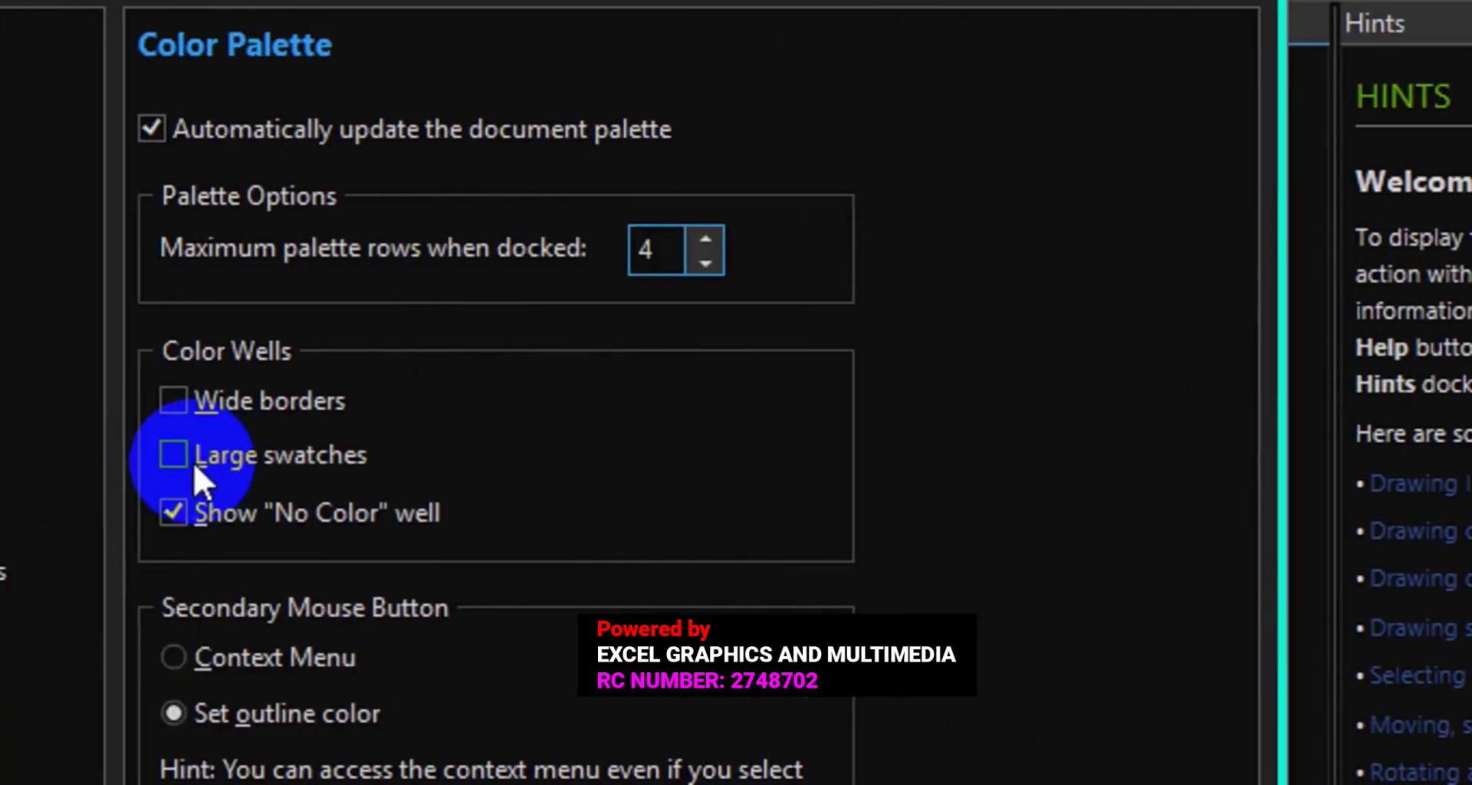
left_click(91, 462)
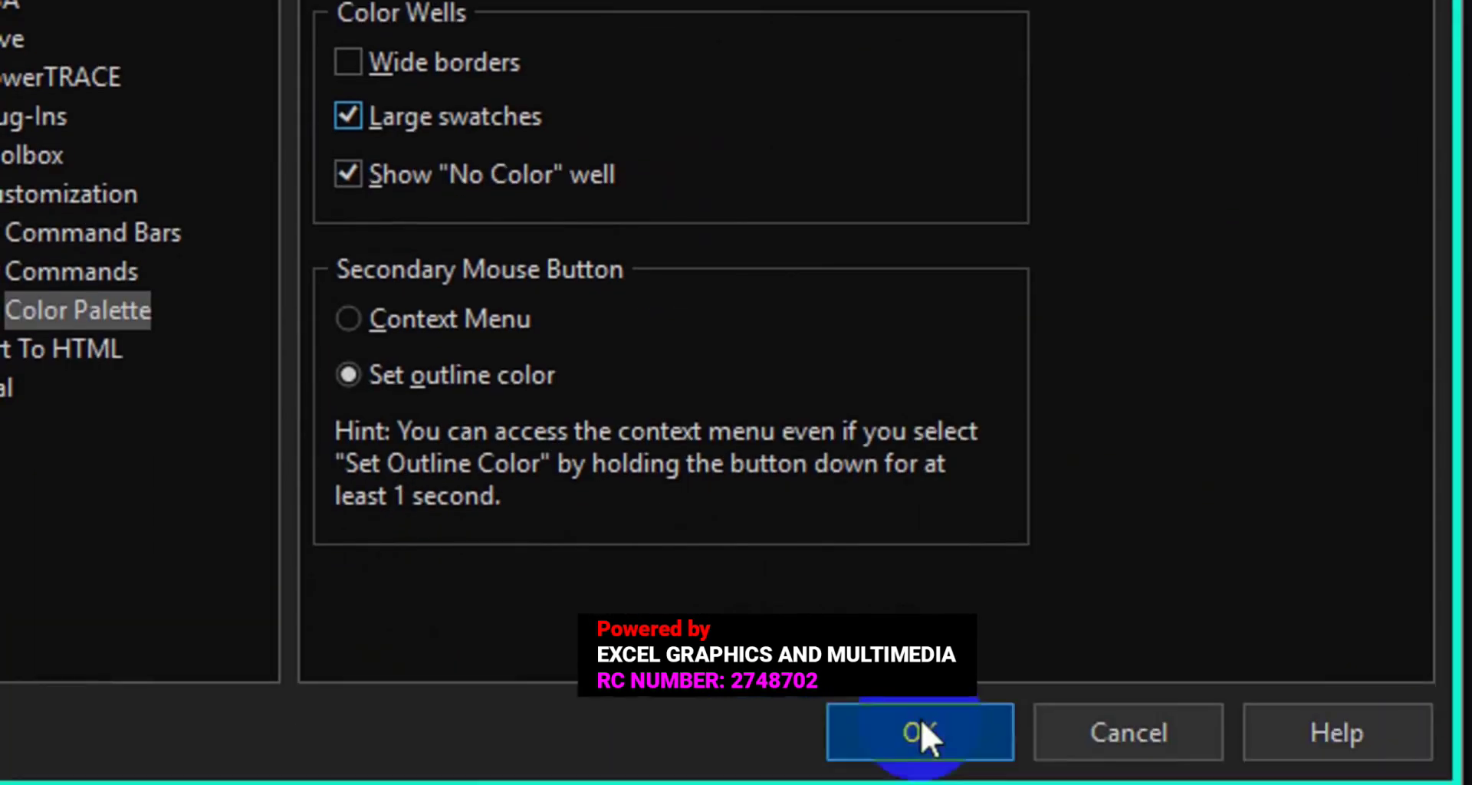
left_click(921, 677)
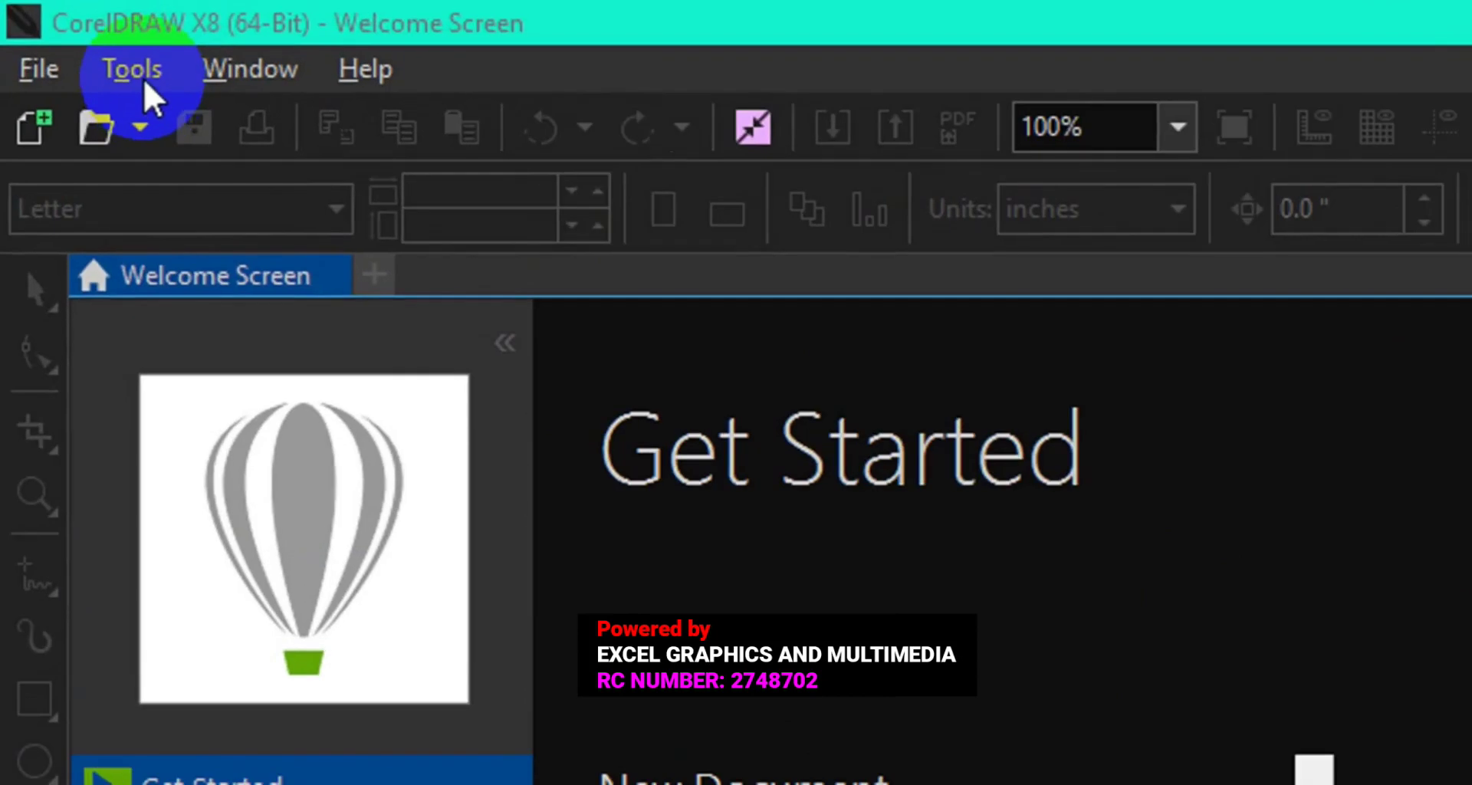
Reopen the color palette options, turn off large swatches and apply the change.
left_click(72, 39)
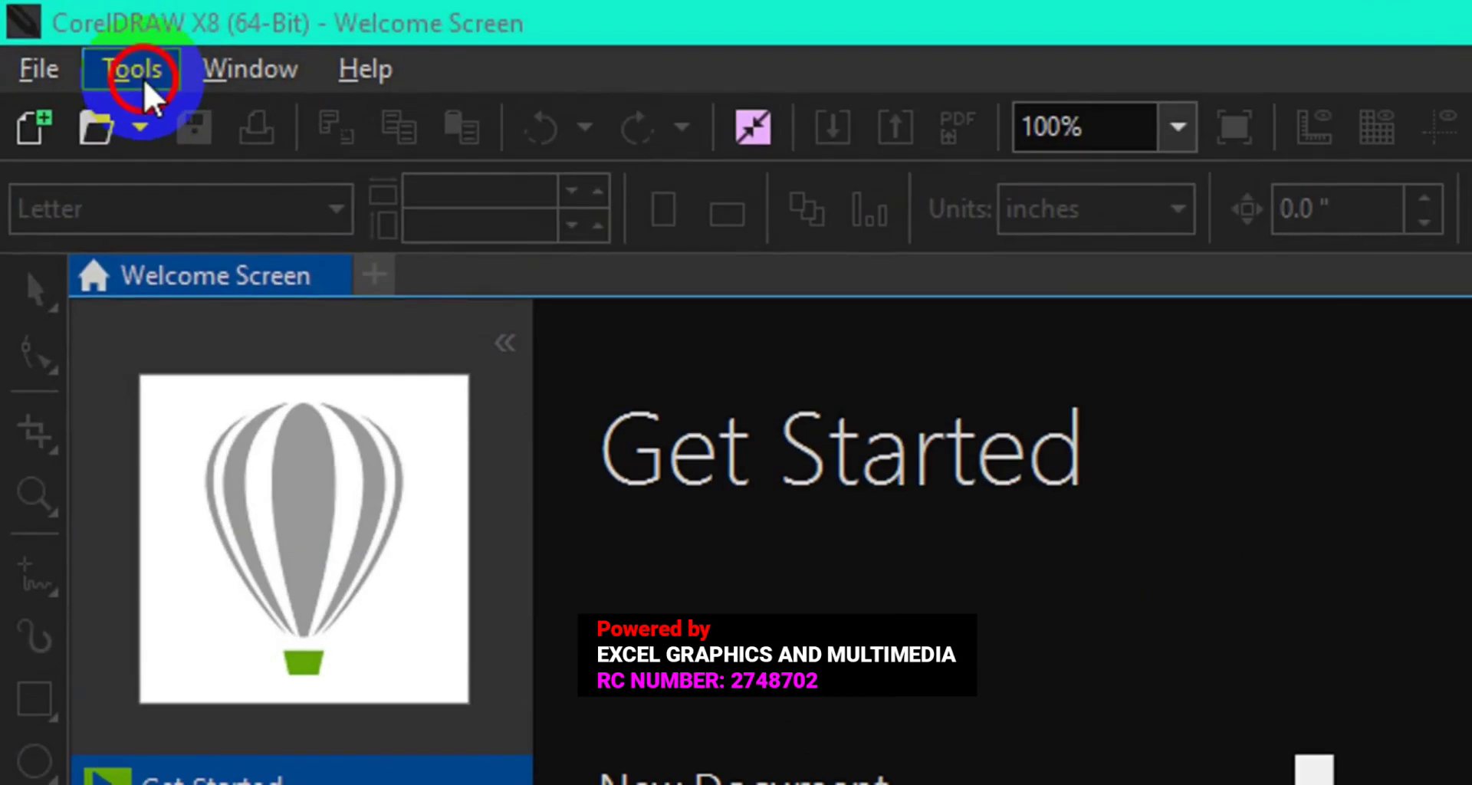
left_click(245, 140)
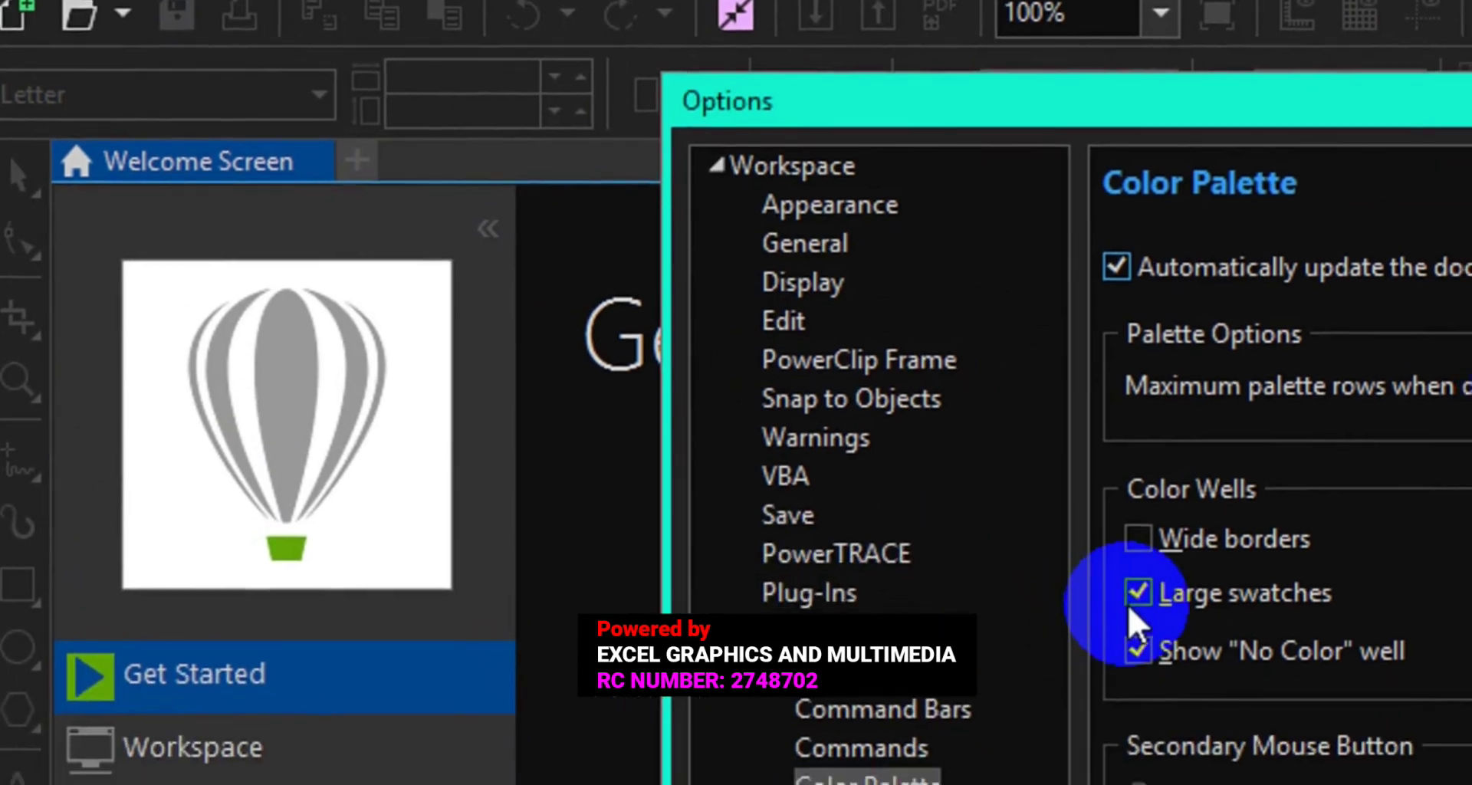
left_click(1133, 605)
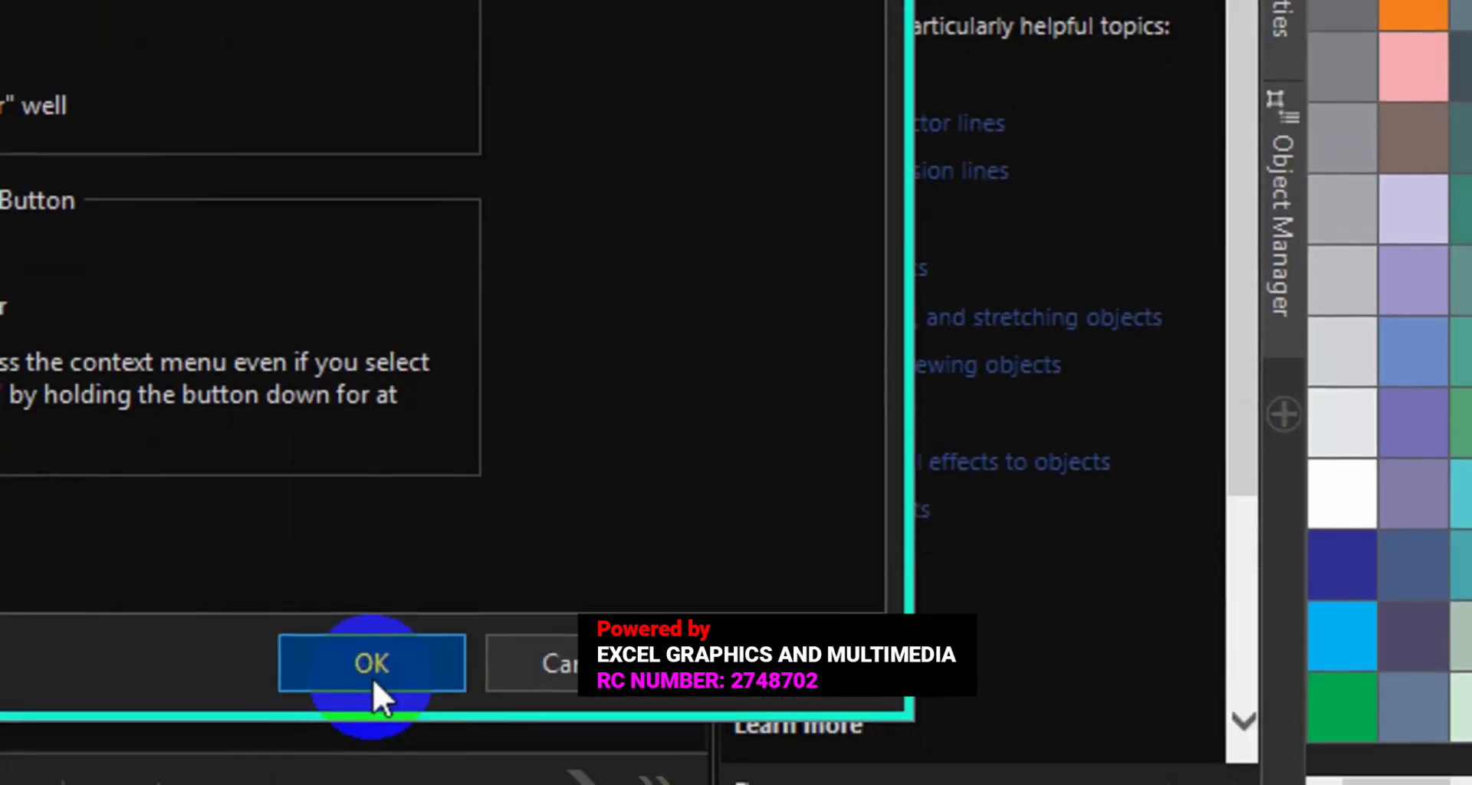
left_click(370, 640)
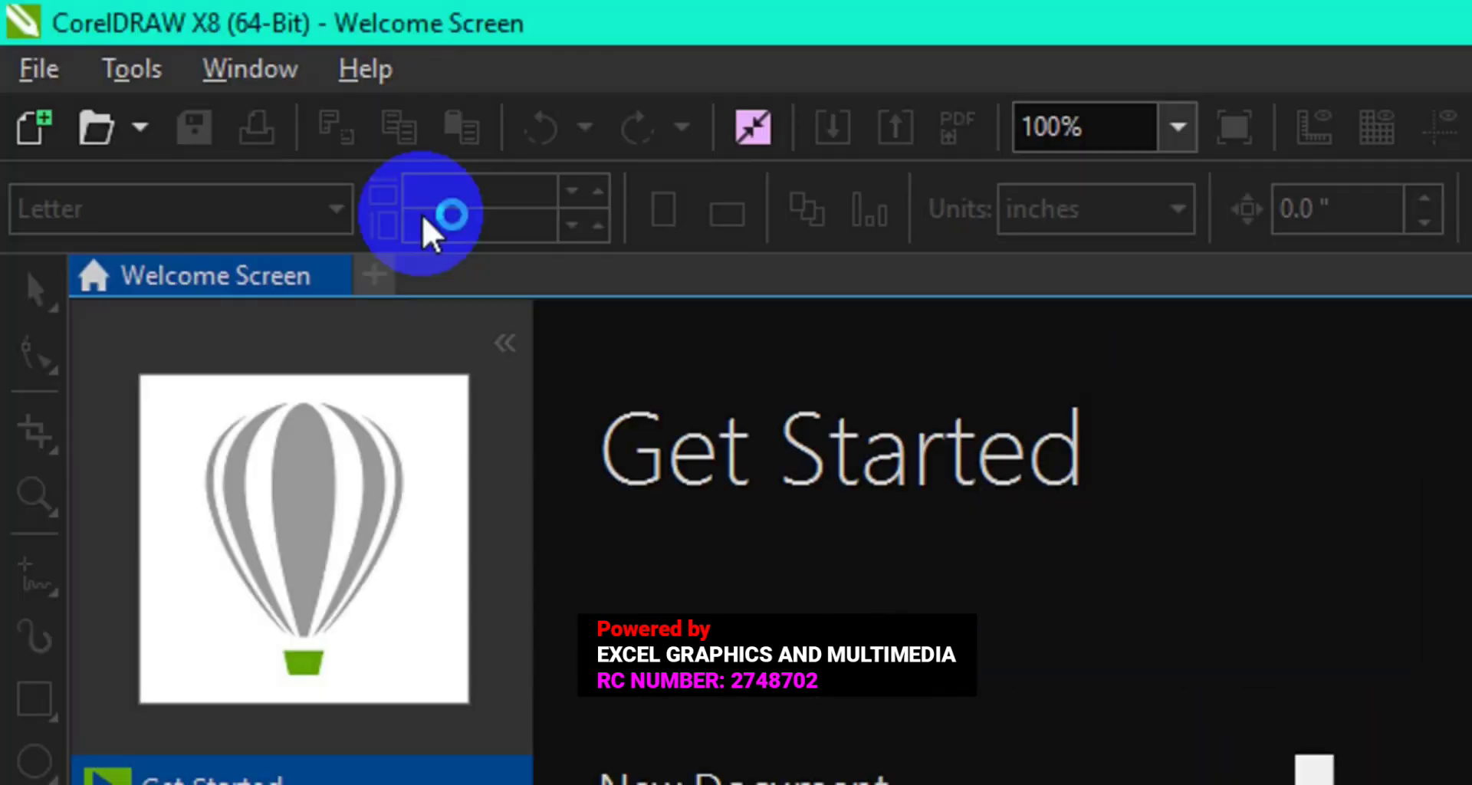
Create a new document named "more color in corel" with the Letter page size.
left_click(53, 63)
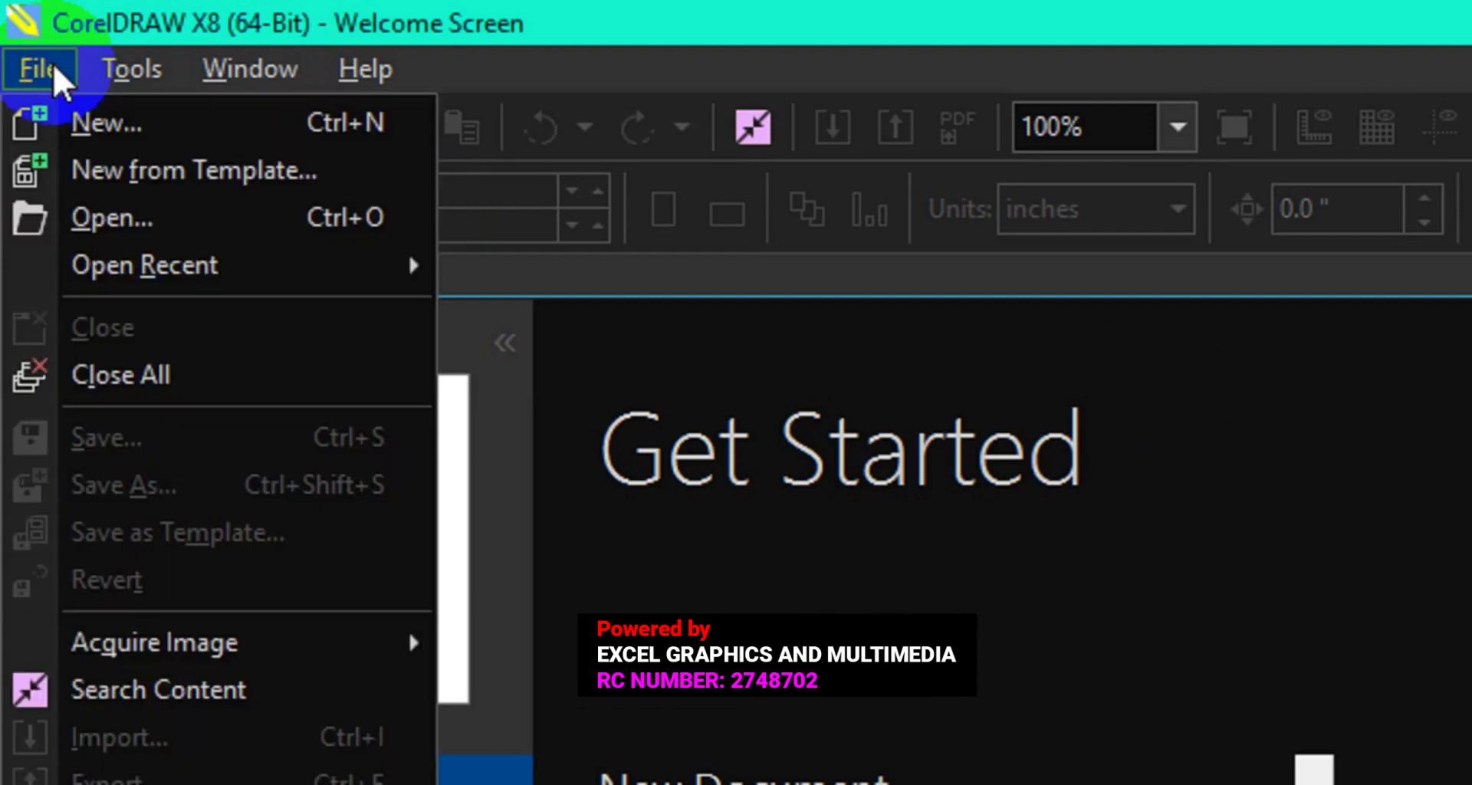
left_click(126, 137)
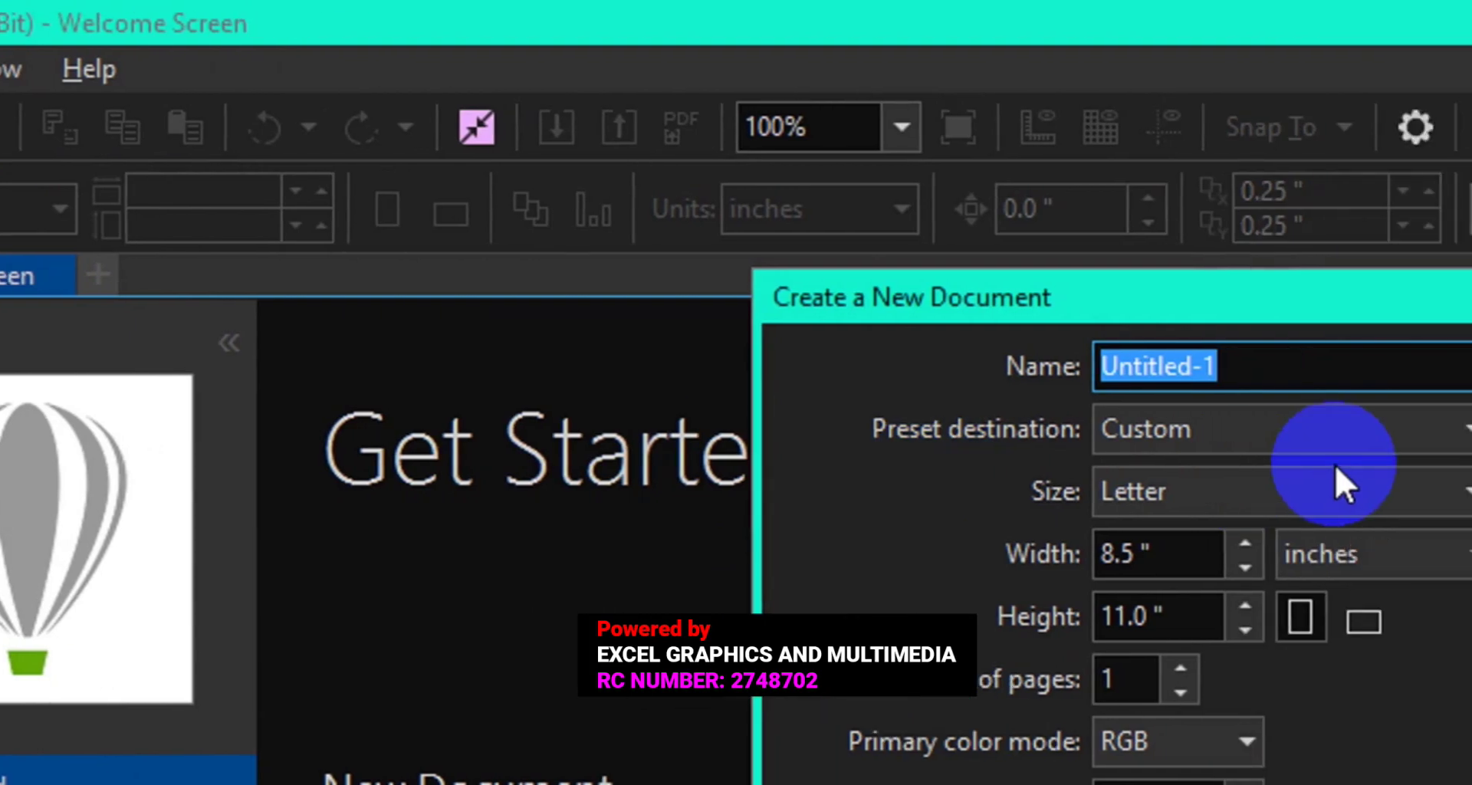
left_click(1261, 368)
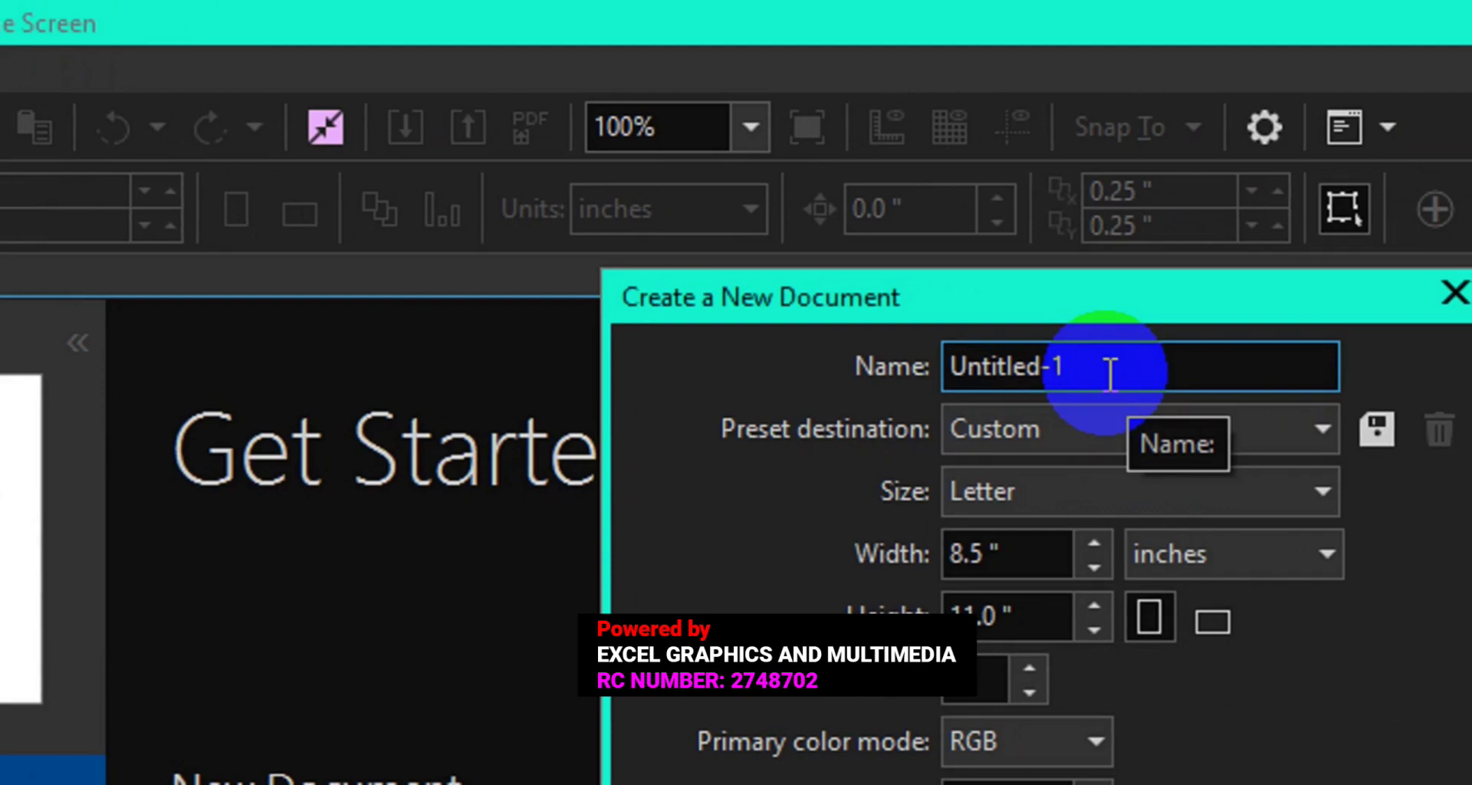
key("BackSpace")
key("BackSpace")
key("BackSpace")
key("BackSpace")
key("BackSpace")
key("BackSpace")
key("BackSpace")
key("BackSpace")
key("BackSpace")
key("BackSpace")
type("more ")
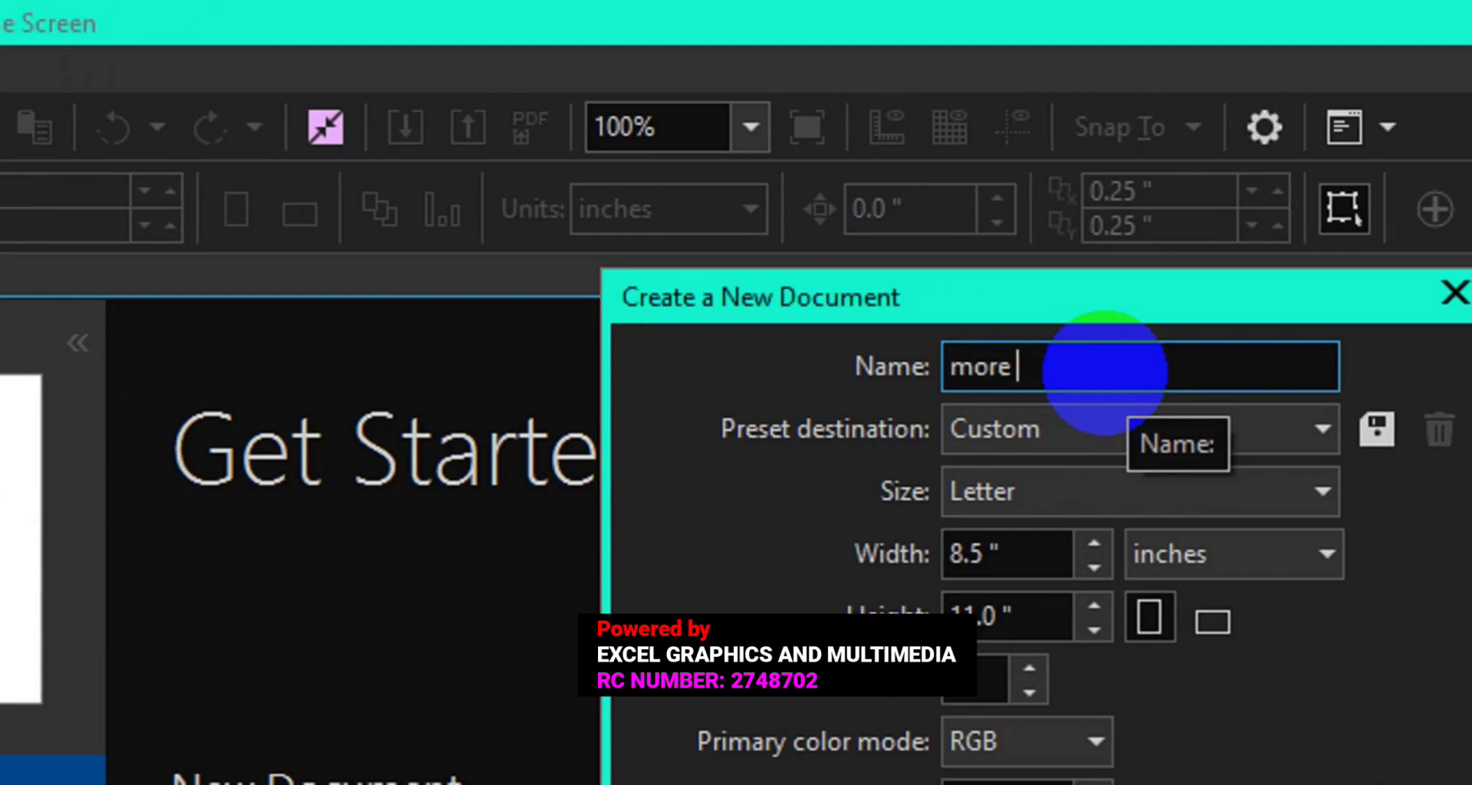
type("color ")
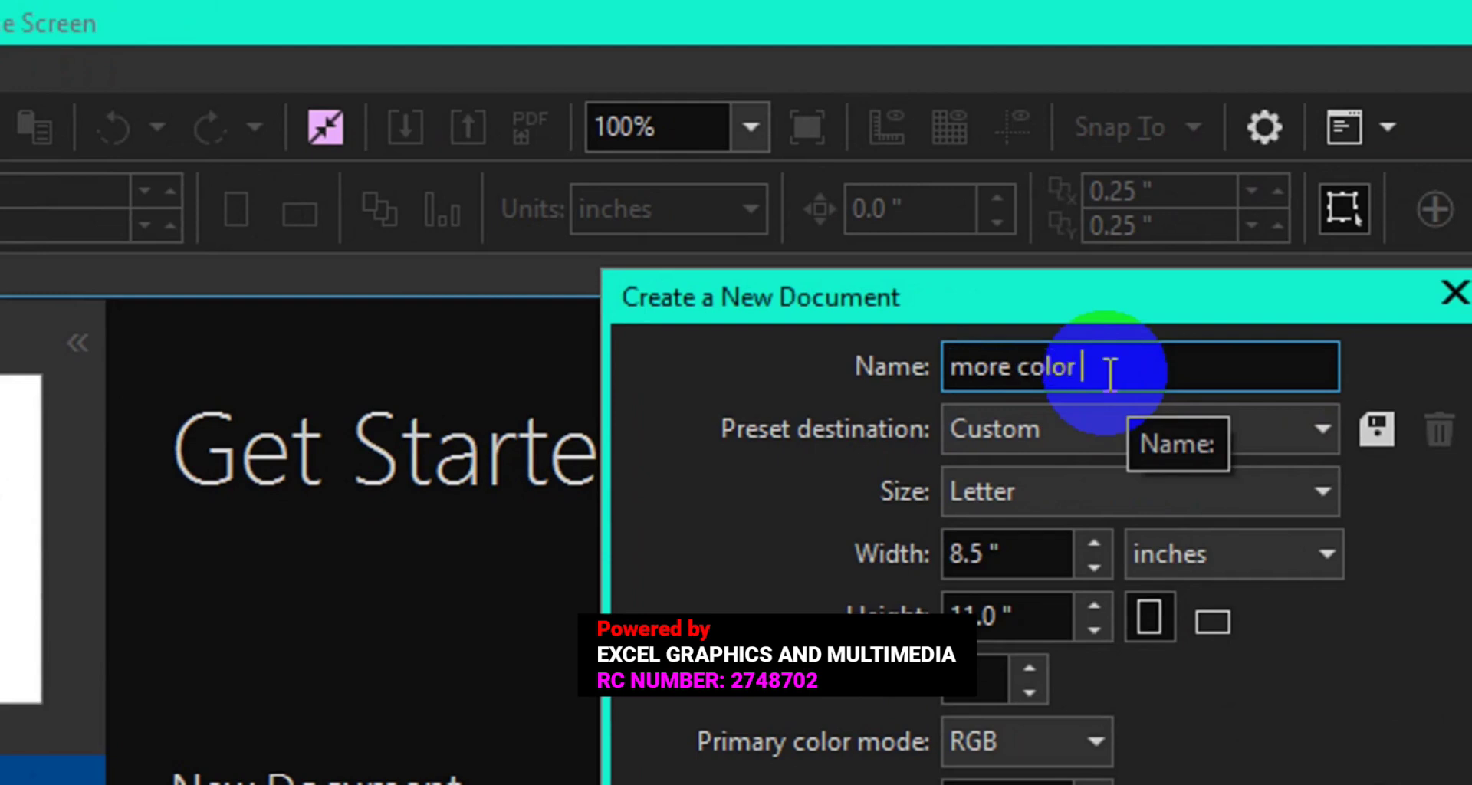
type("in co")
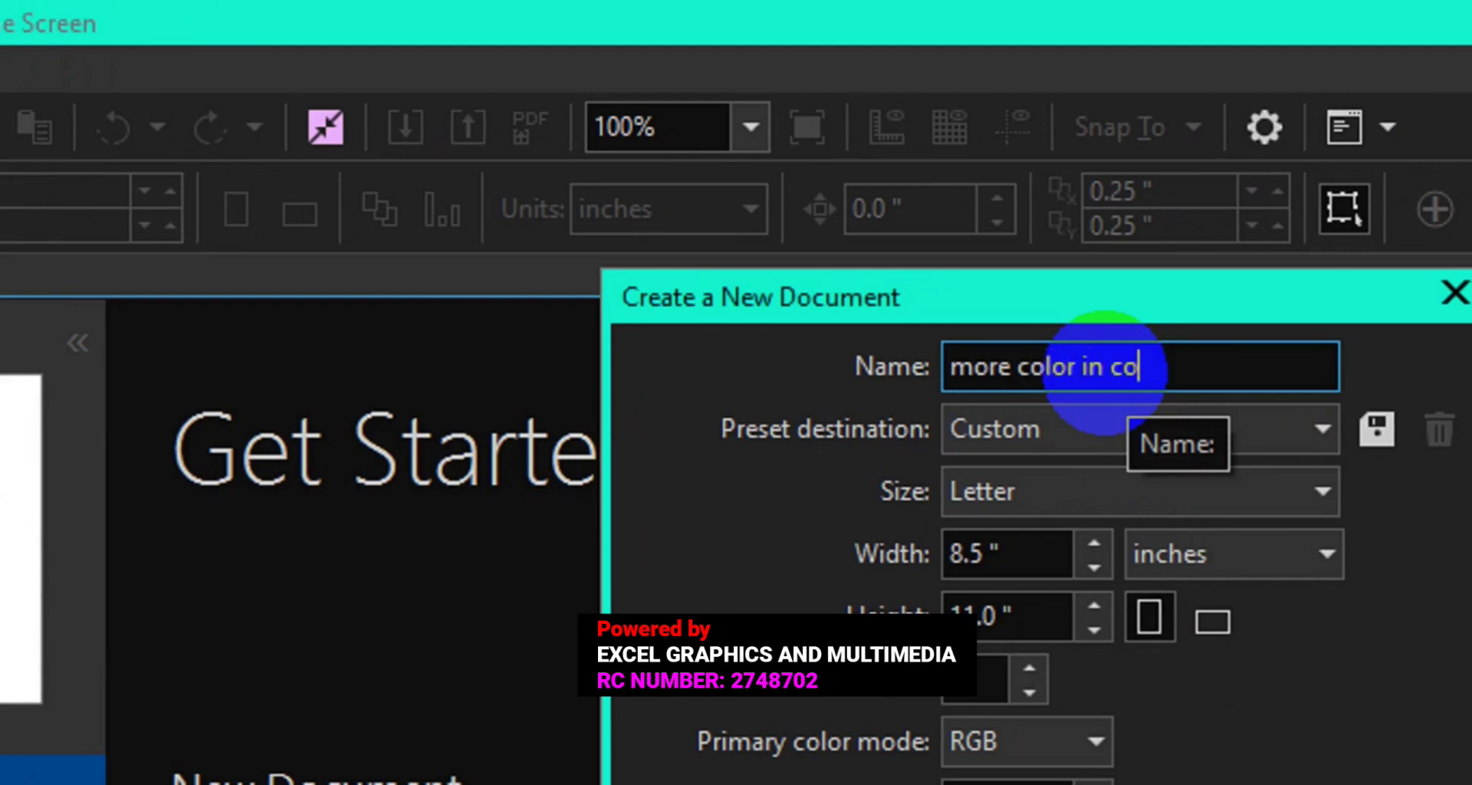
type("rel")
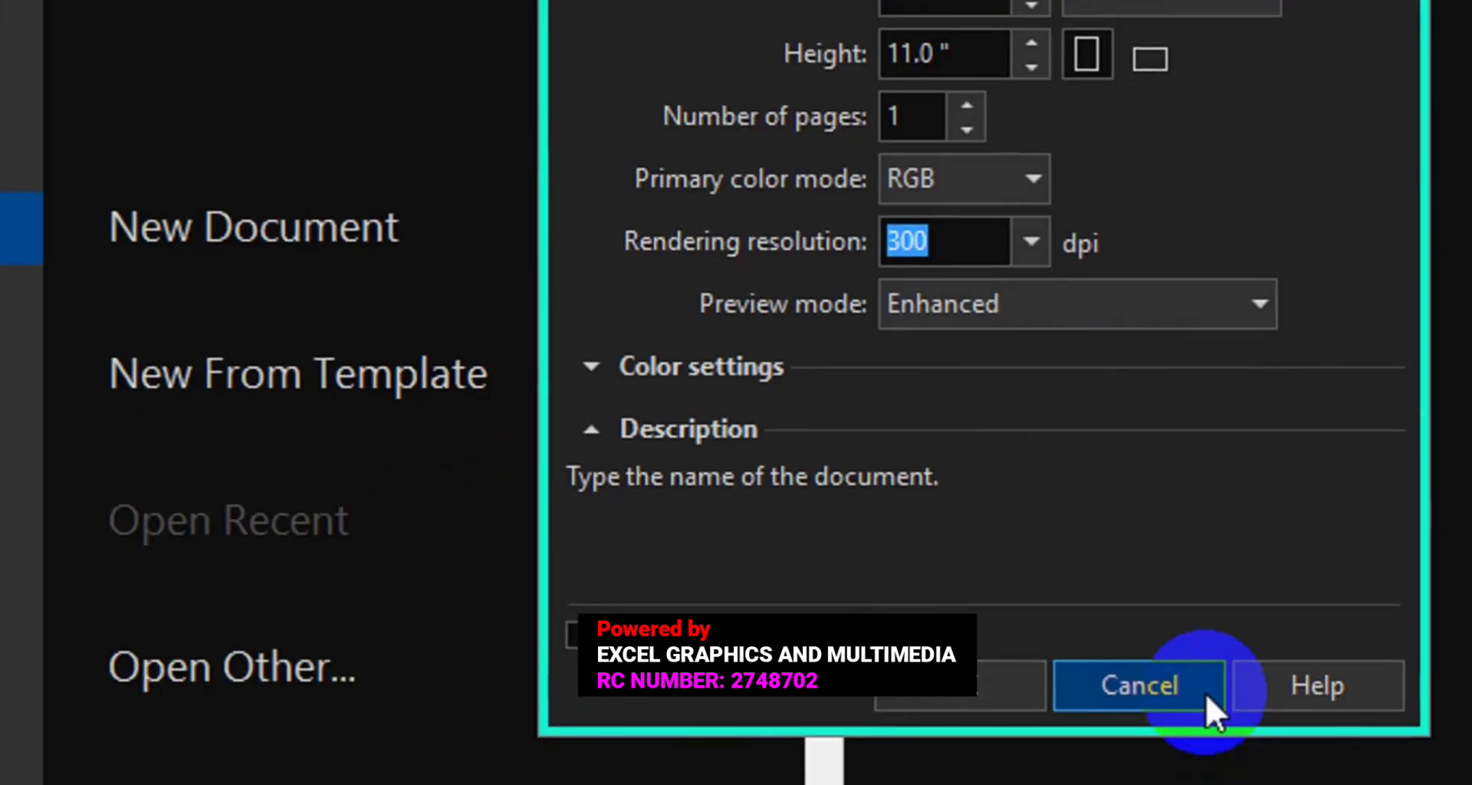
left_click(999, 651)
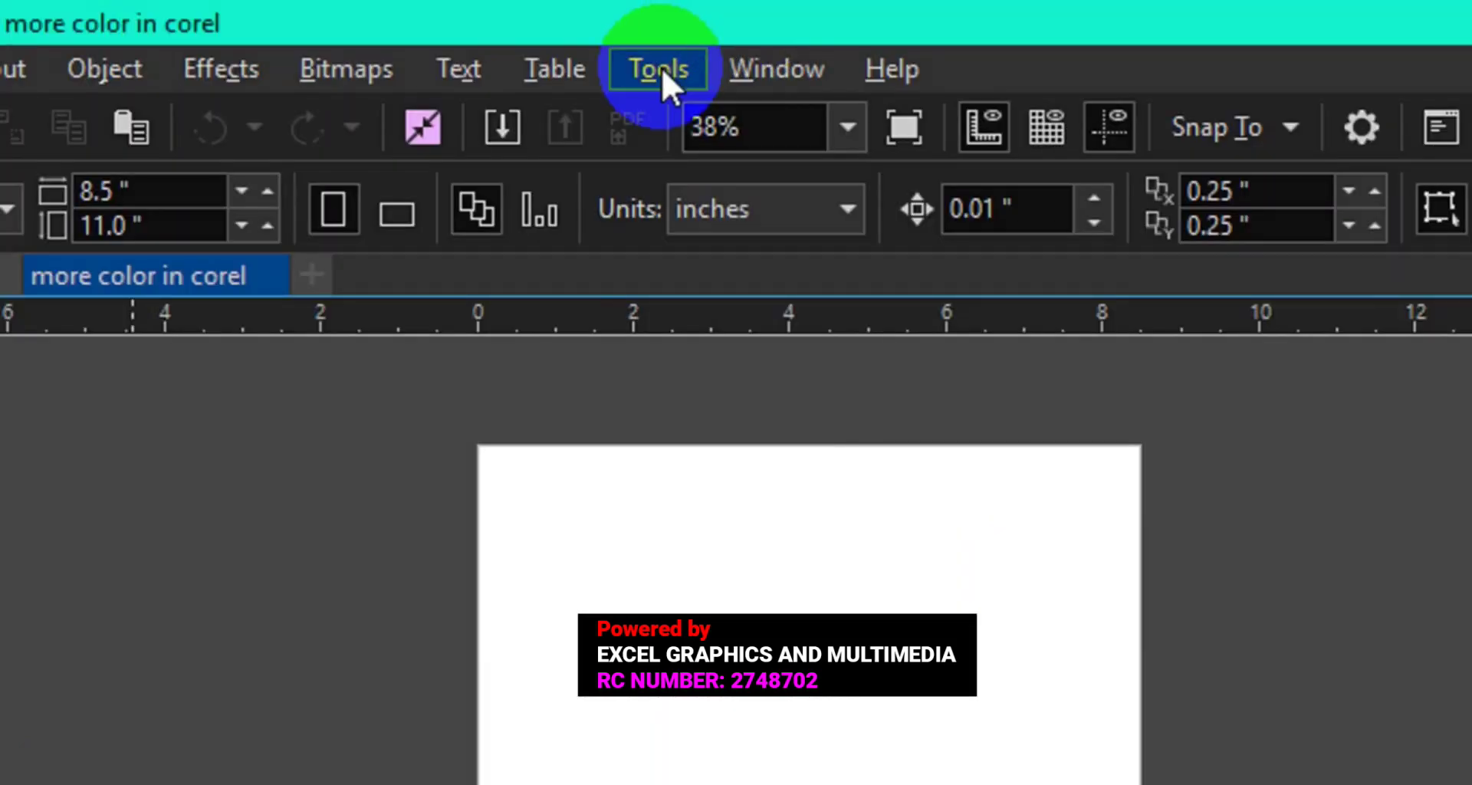
Show the RGB Palette beside the CMYK palette and dock it horizontally above the document tabs.
left_click(802, 90)
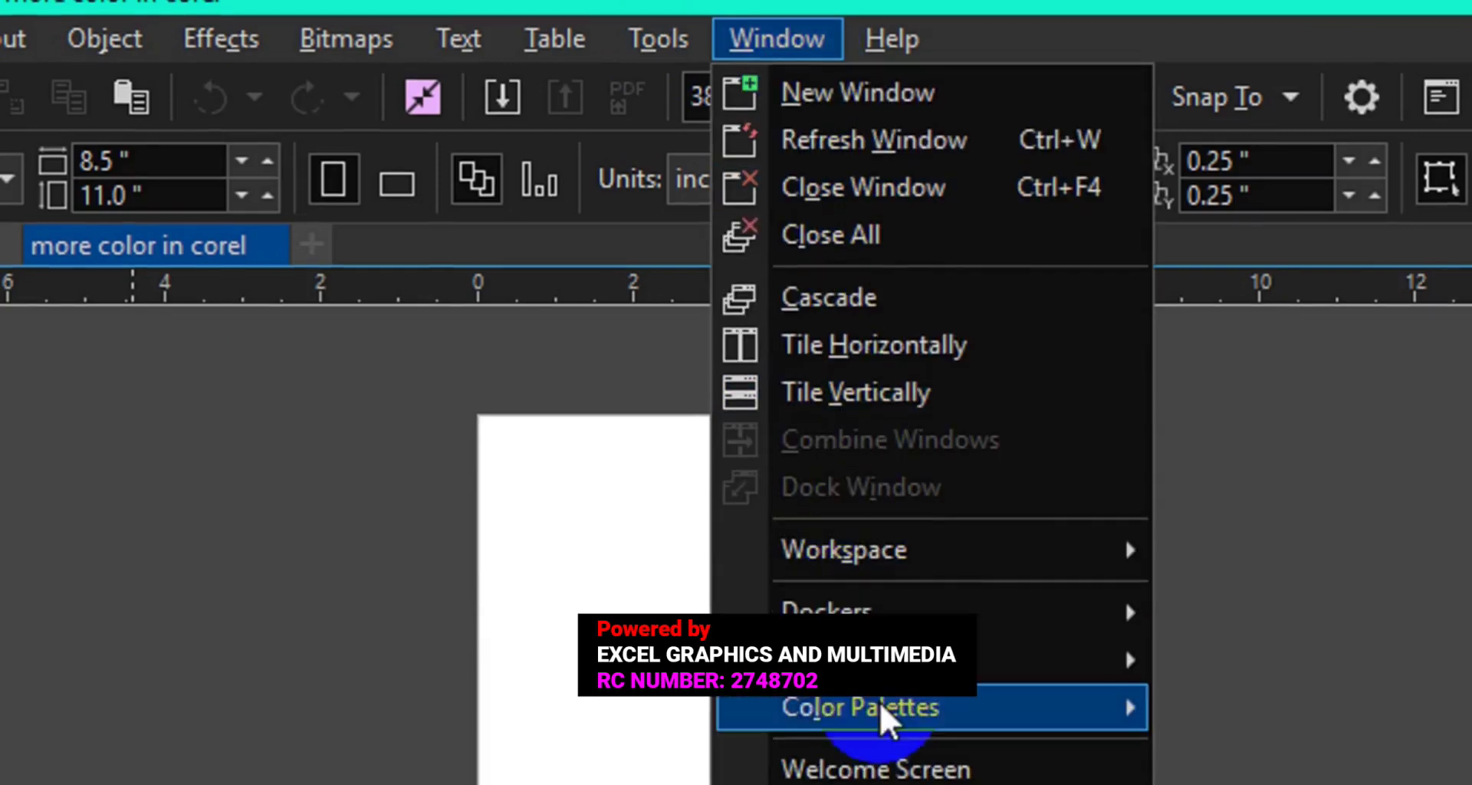
mouse_move(874, 737)
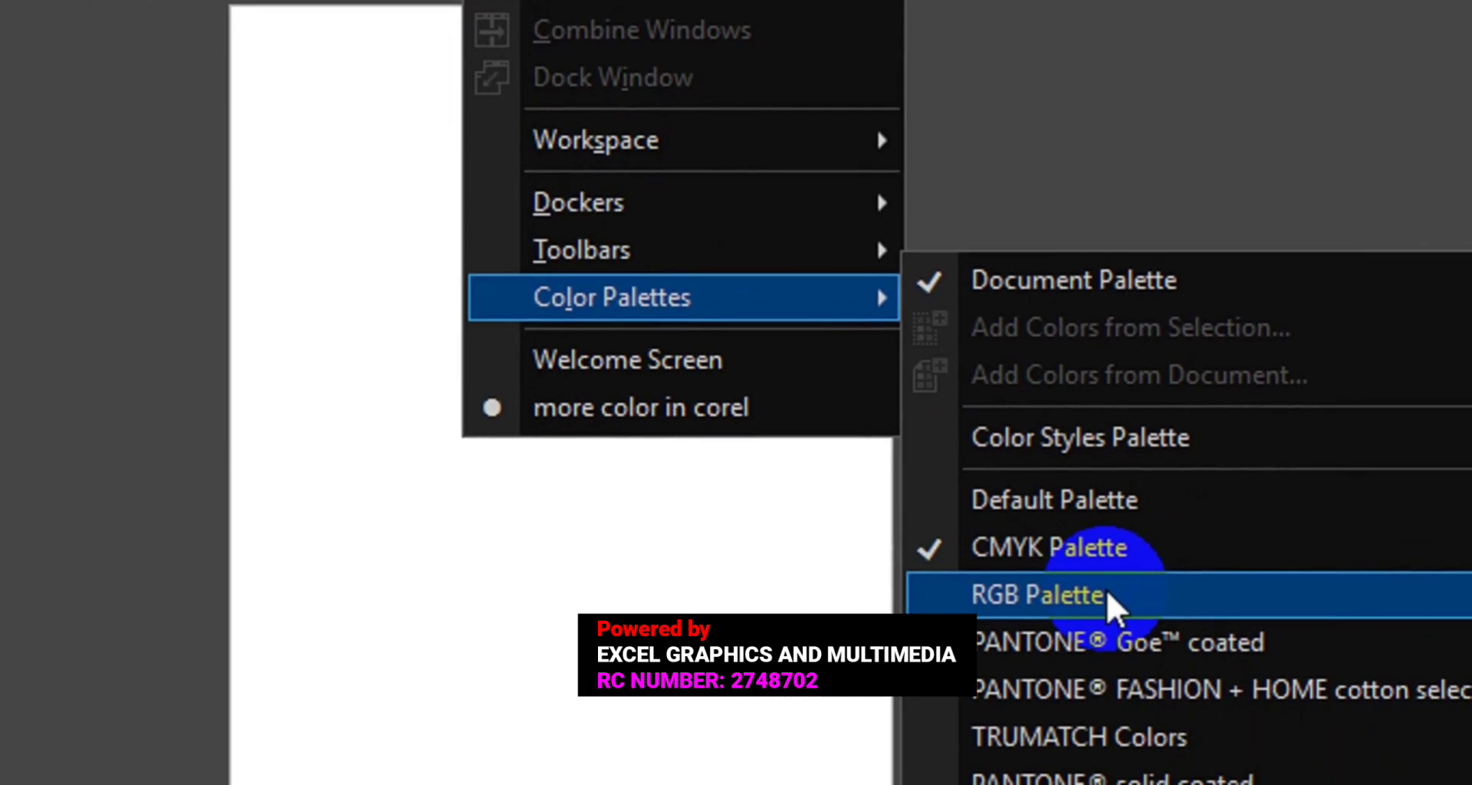
left_click(1106, 594)
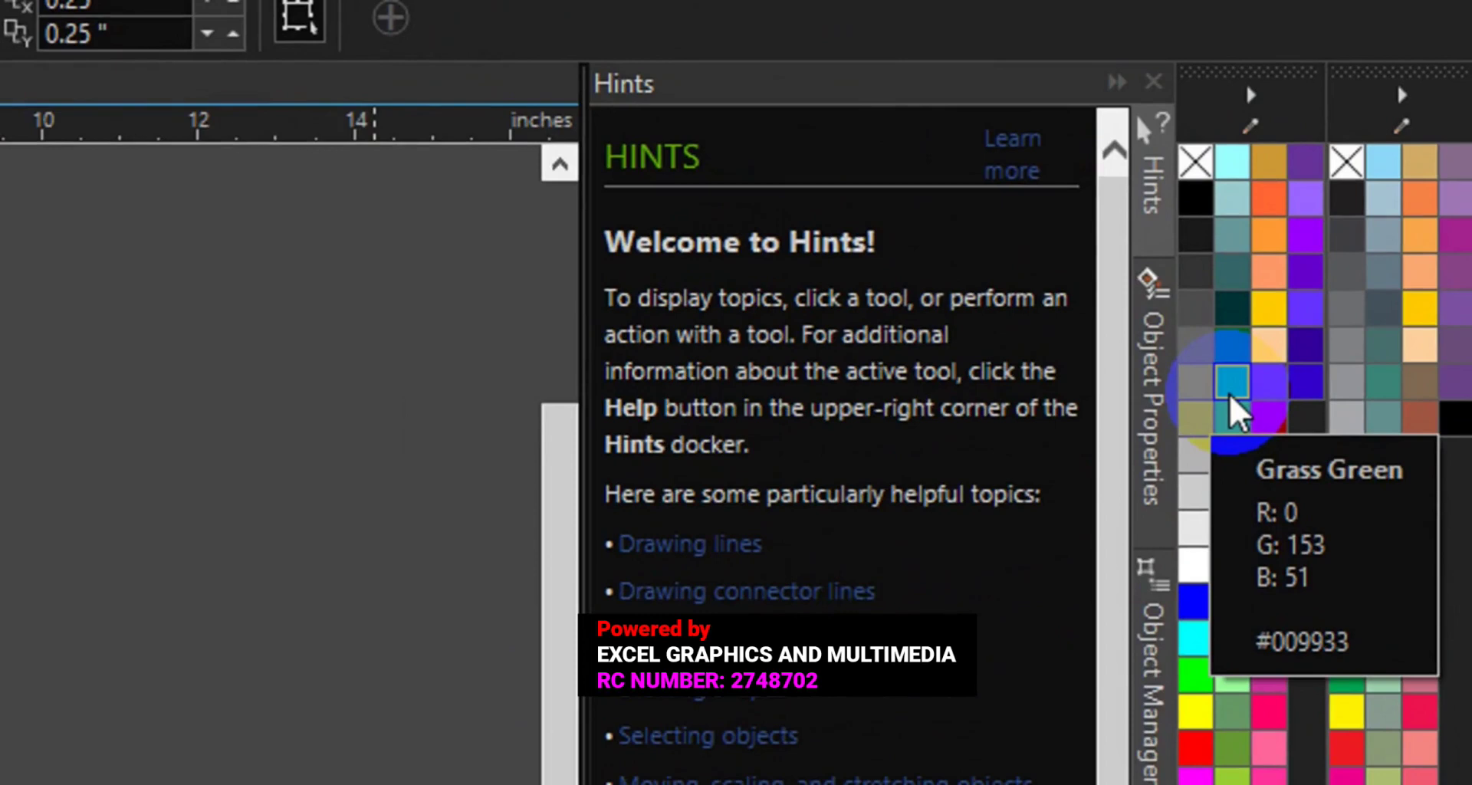
mouse_move(1376, 377)
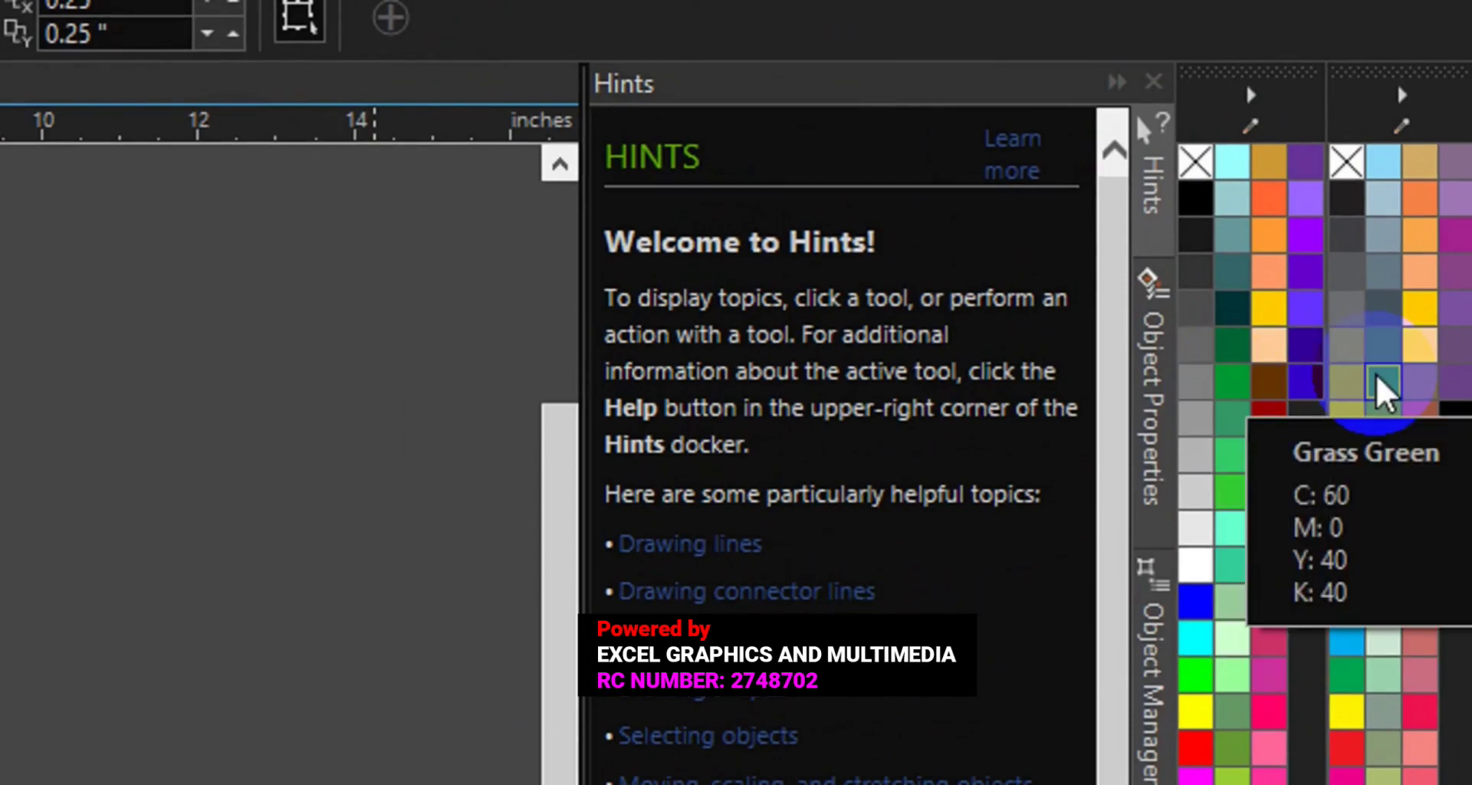
left_click(1376, 378)
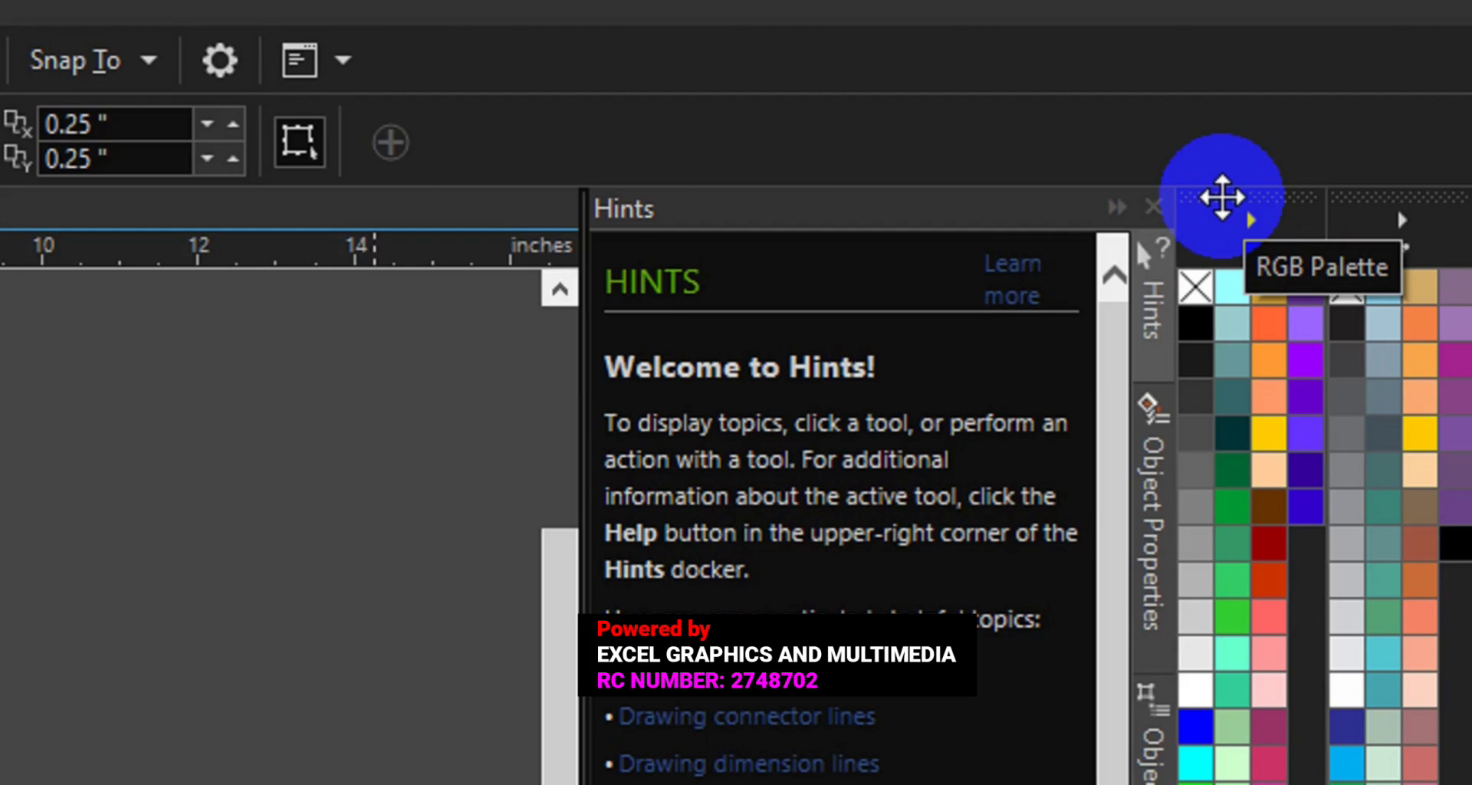
mouse_move(1218, 200)
left_mouse_down()
mouse_move(274, 245)
mouse_move(0, 234)
mouse_move(0, 162)
mouse_move(0, 191)
mouse_move(49, 214)
left_mouse_up()
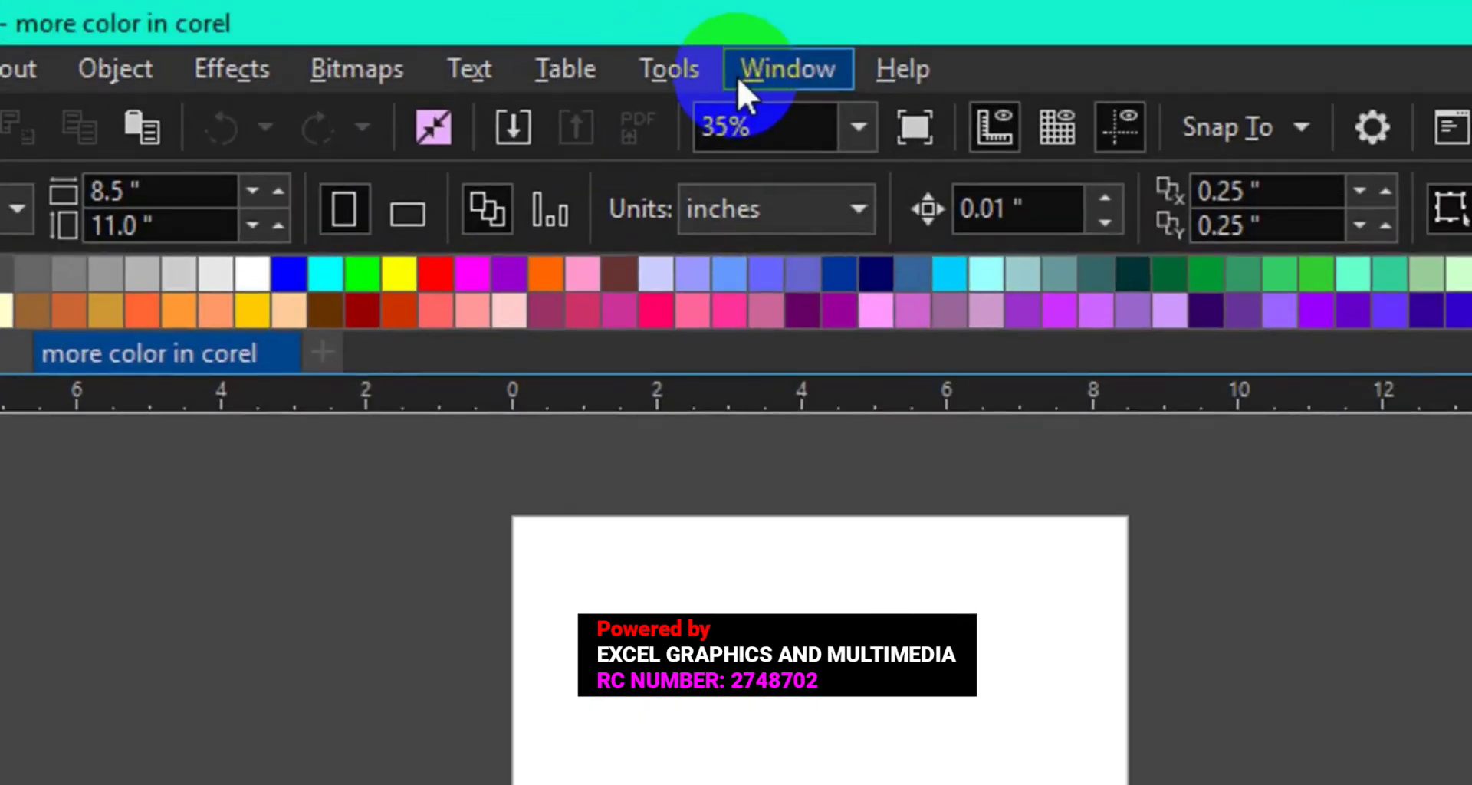
Show the TRUMATCH Colors palette and dock it vertically on the outer side of the toolbox.
left_click(529, 38)
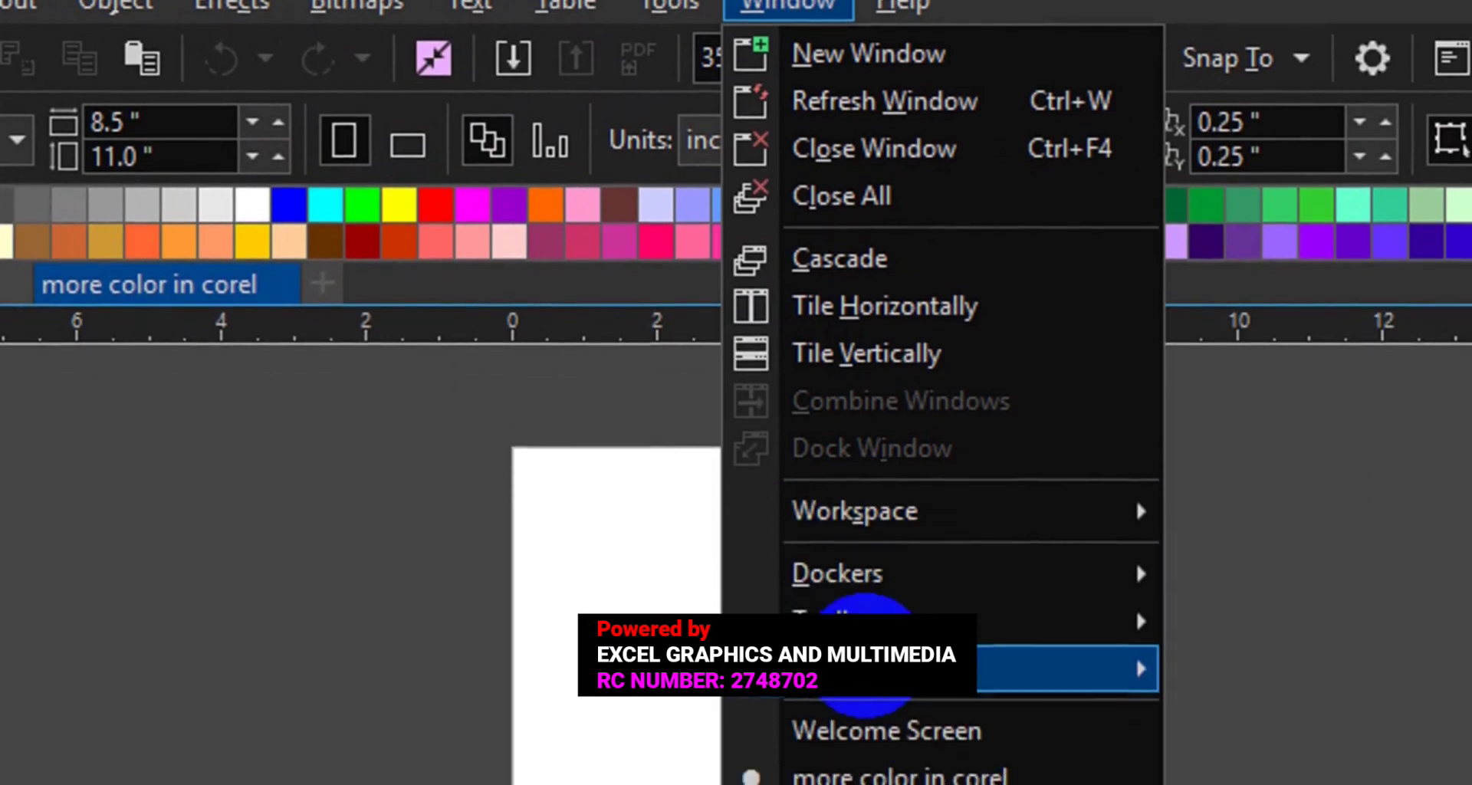
mouse_move(866, 658)
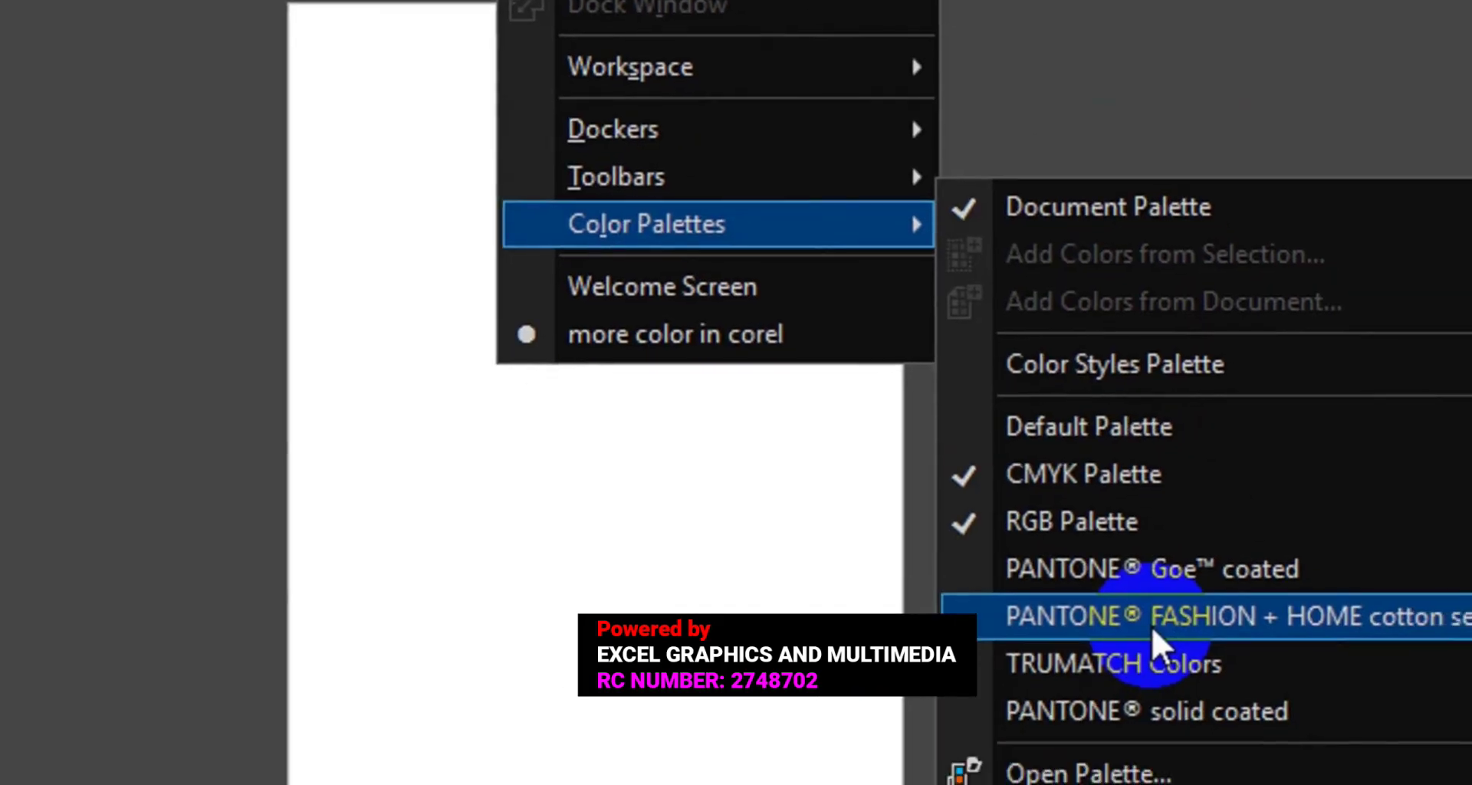
left_click(1192, 700)
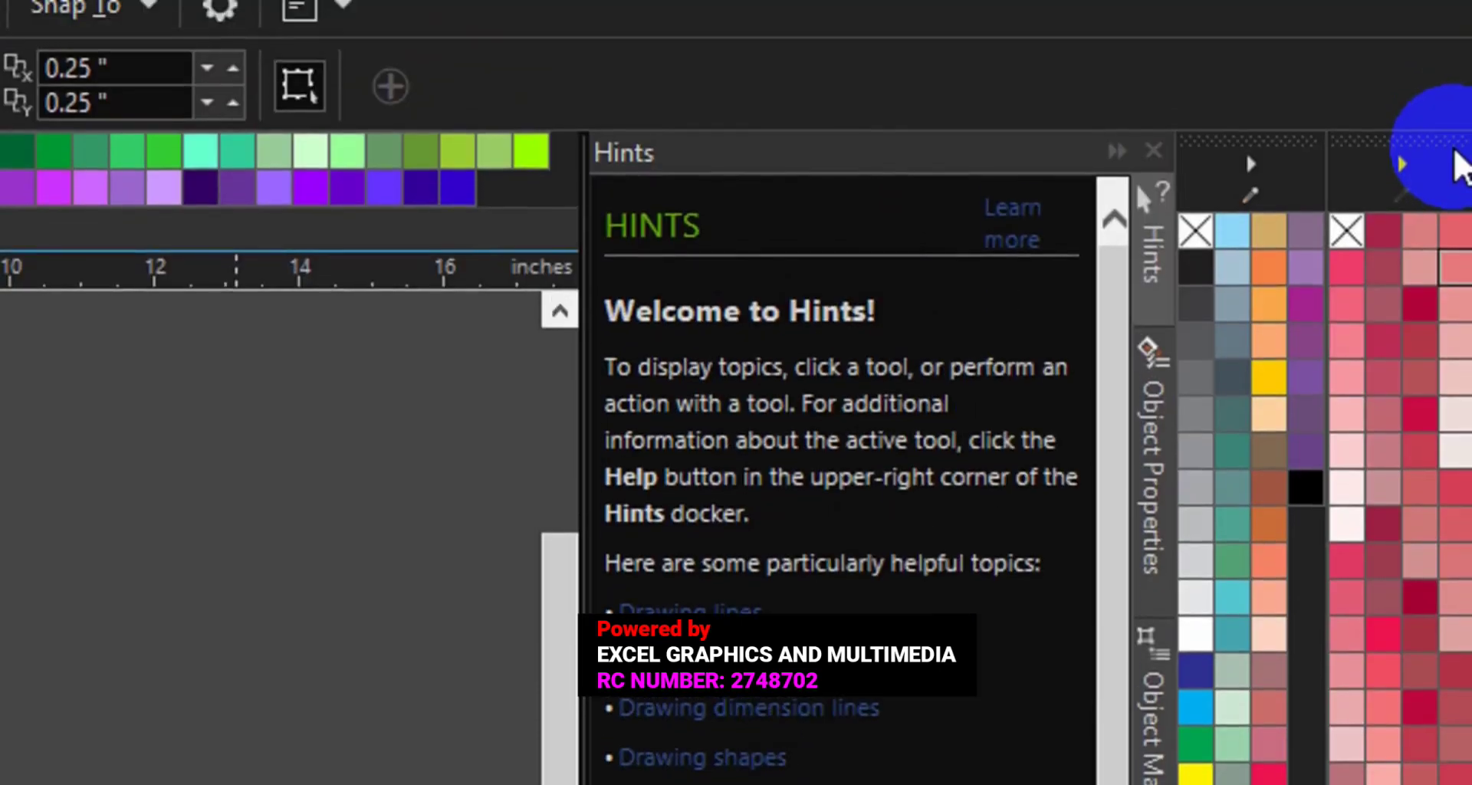
left_click_drag(1435, 196, 168, 662)
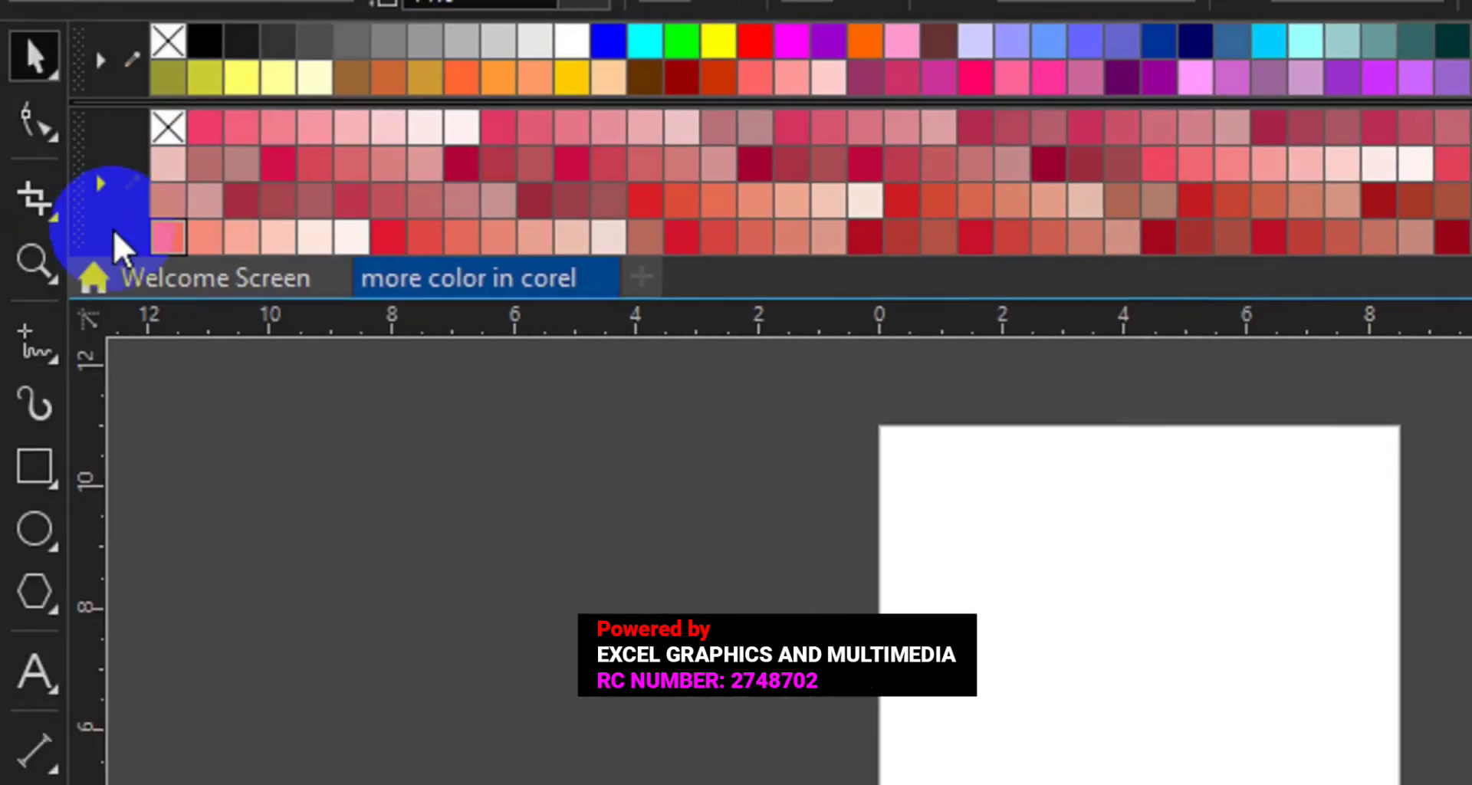
mouse_move(98, 186)
left_mouse_down()
mouse_move(72, 153)
mouse_move(13, 325)
mouse_move(26, 319)
left_mouse_up()
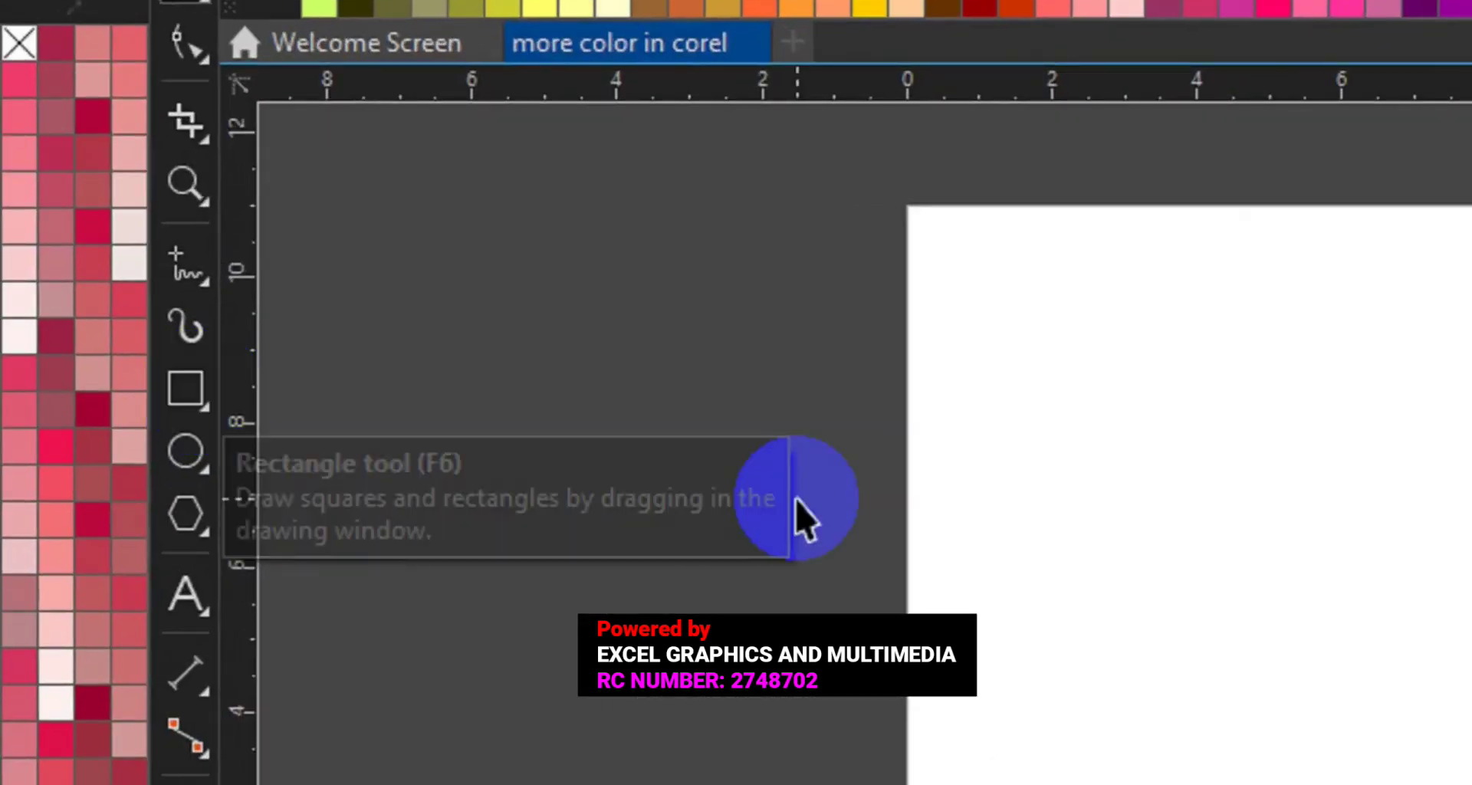
Draw a rectangle about 1.4 by 1.9 in near the page's left edge and a larger one about 4.4 by 4.3 in beside it.
left_click(187, 376)
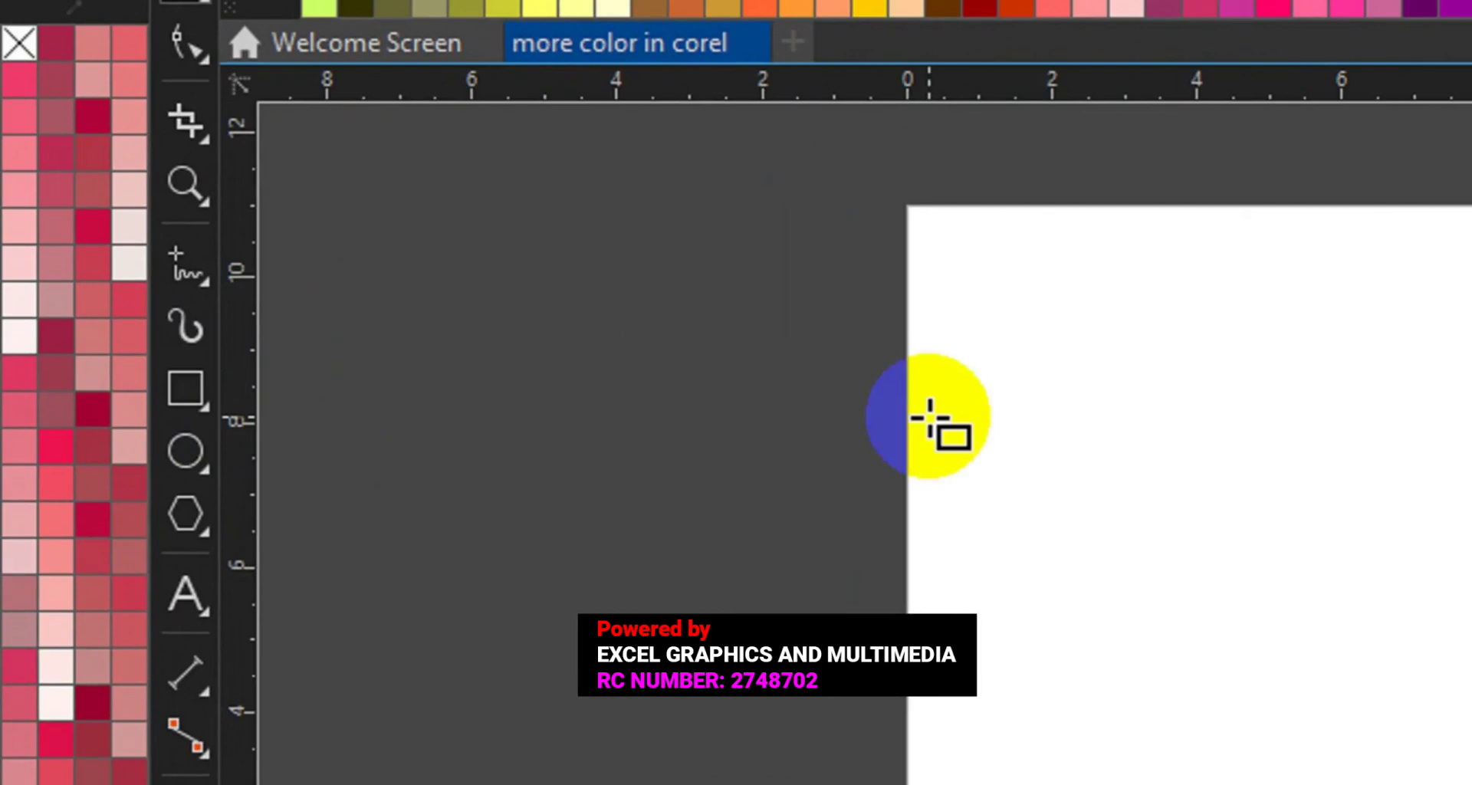
left_click_drag(944, 422, 1046, 559)
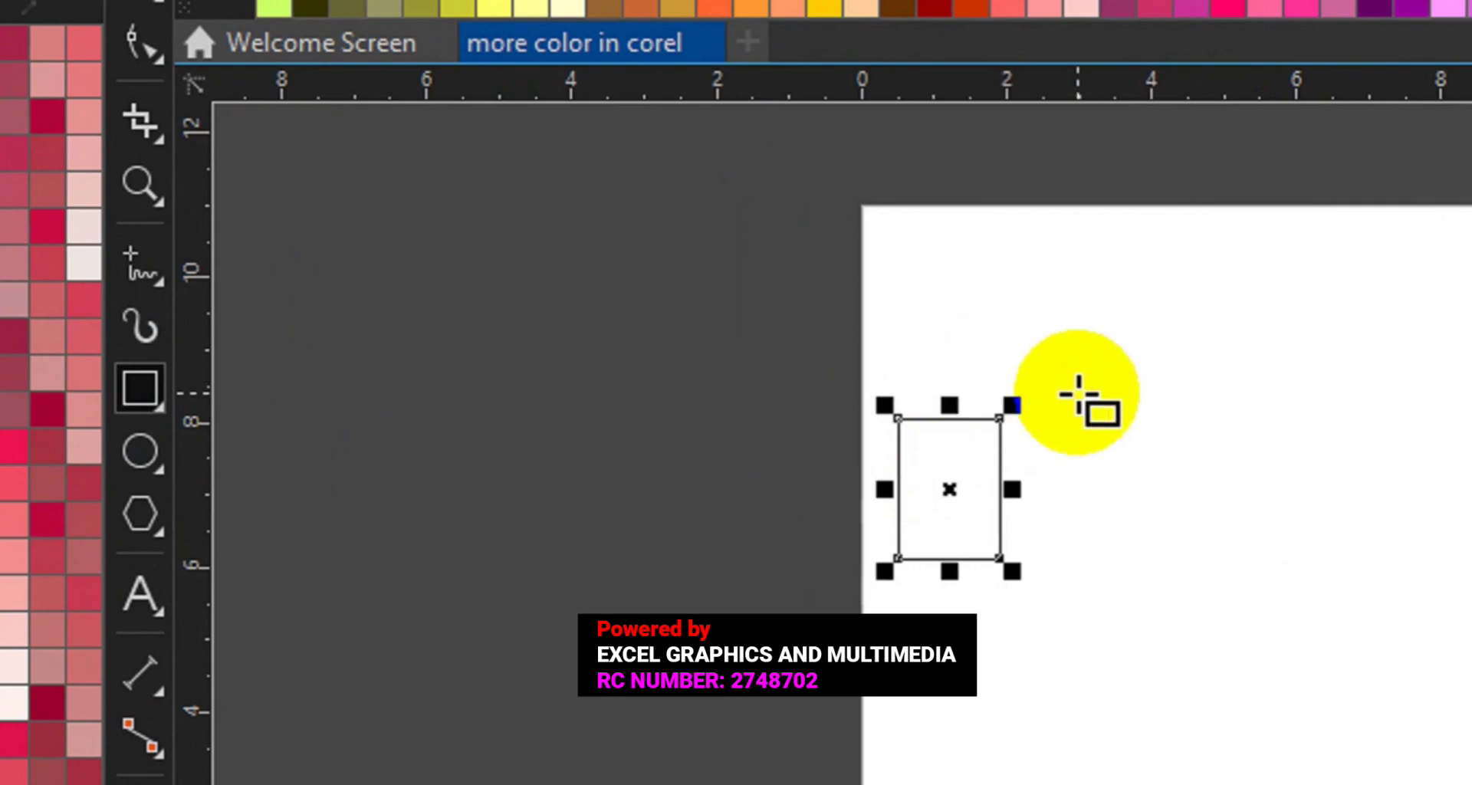
left_click_drag(1078, 395, 1398, 703)
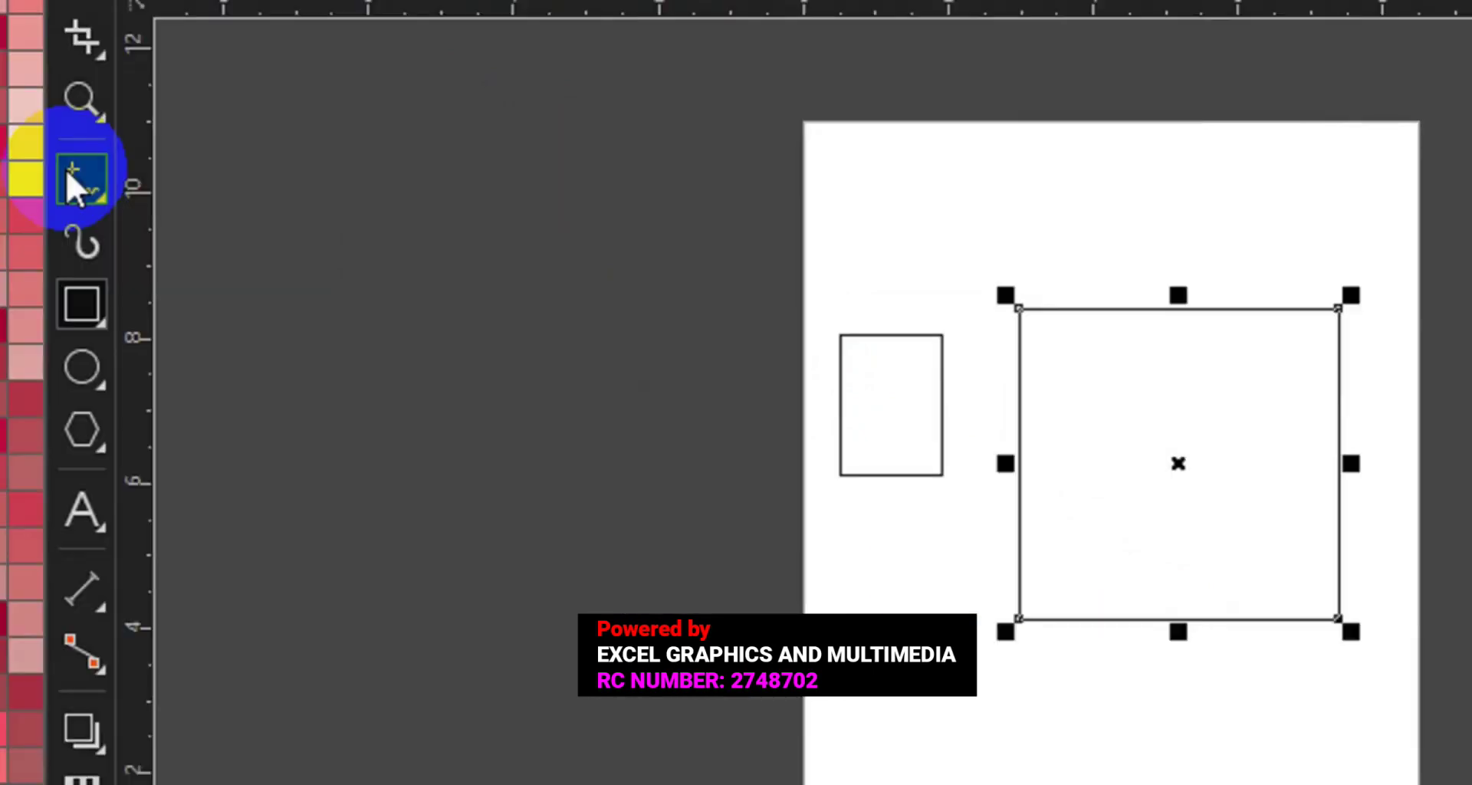
Add the artistic text label "CMYK" just below the small rectangle.
left_click(79, 99)
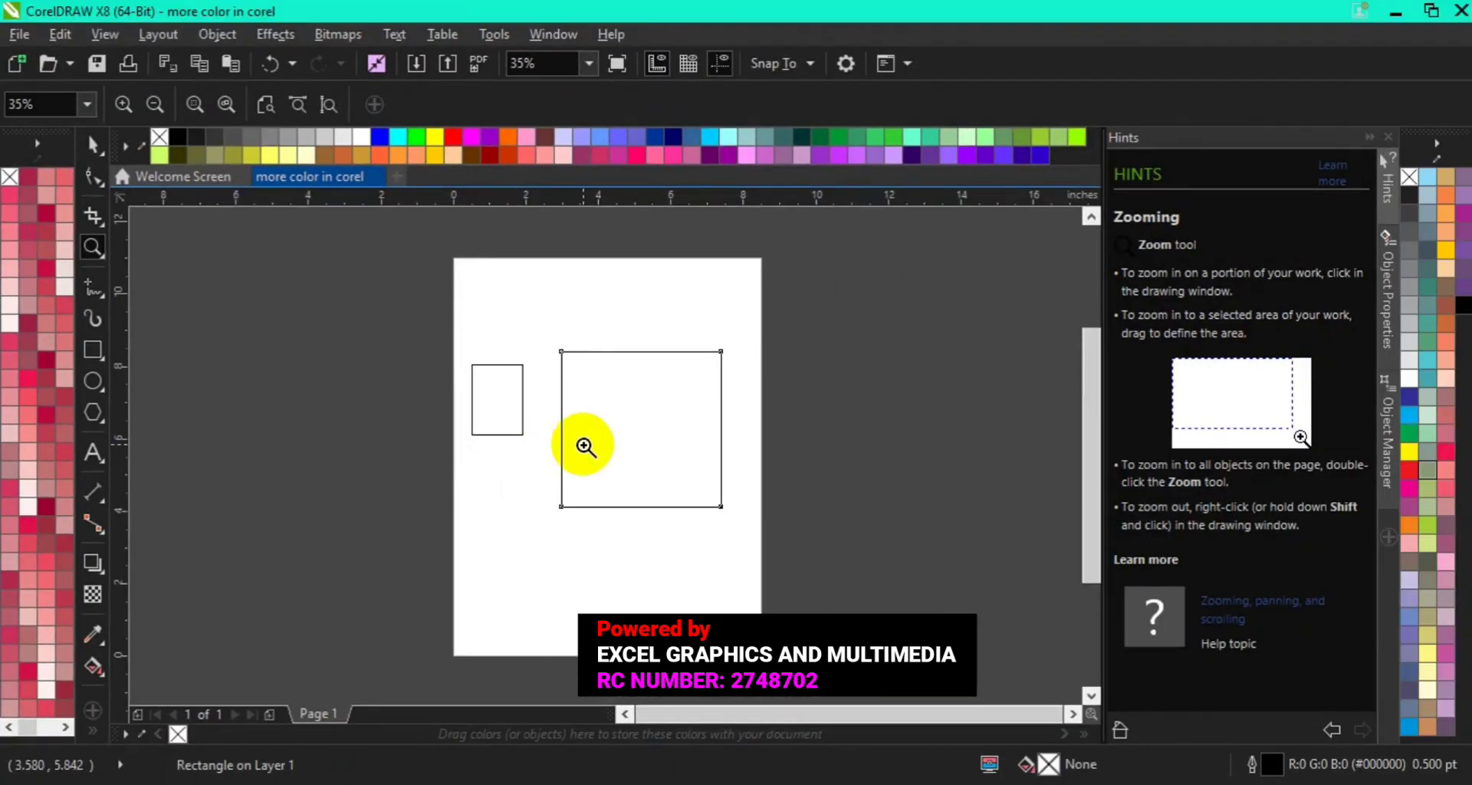
left_click(583, 445)
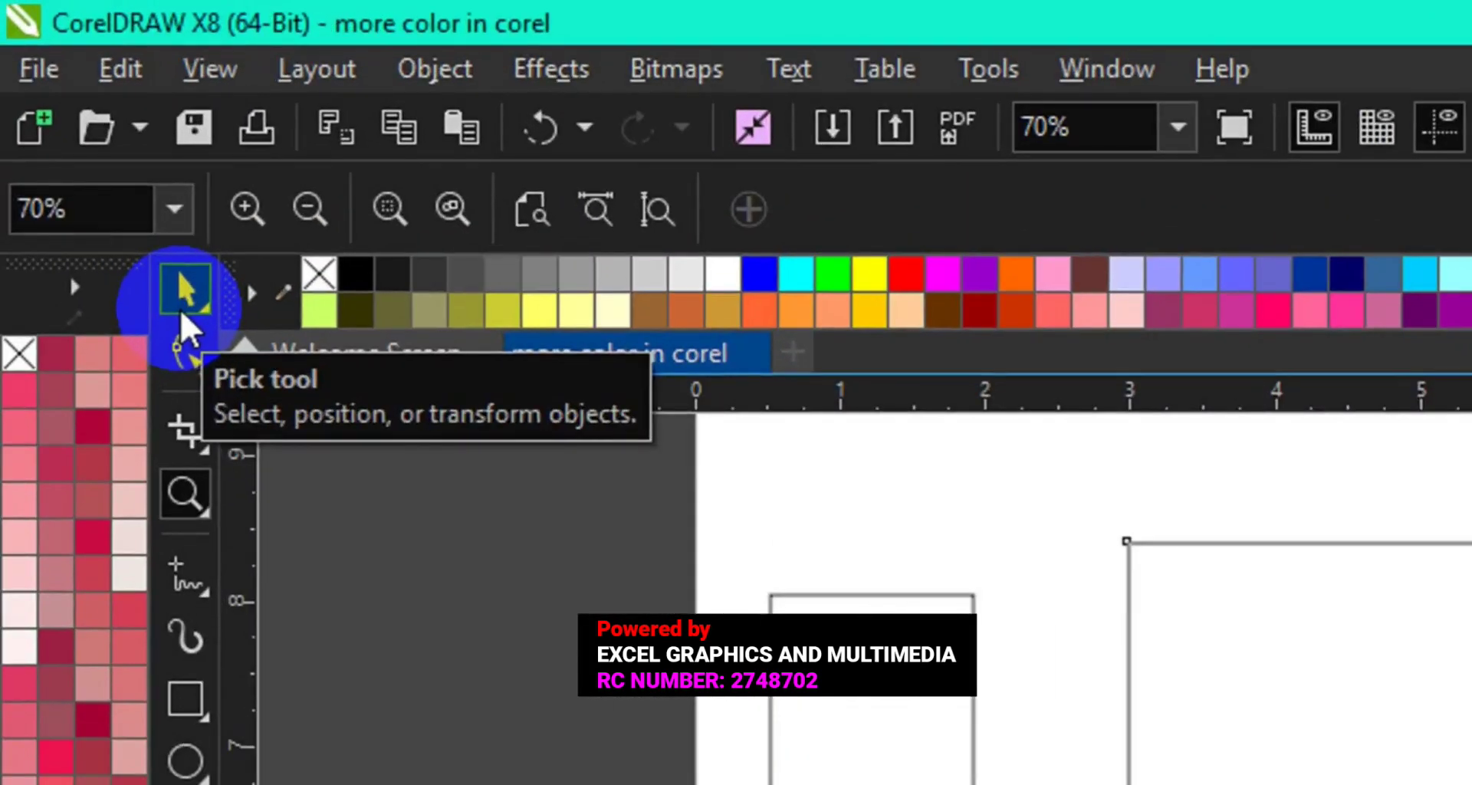
left_click(90, 153)
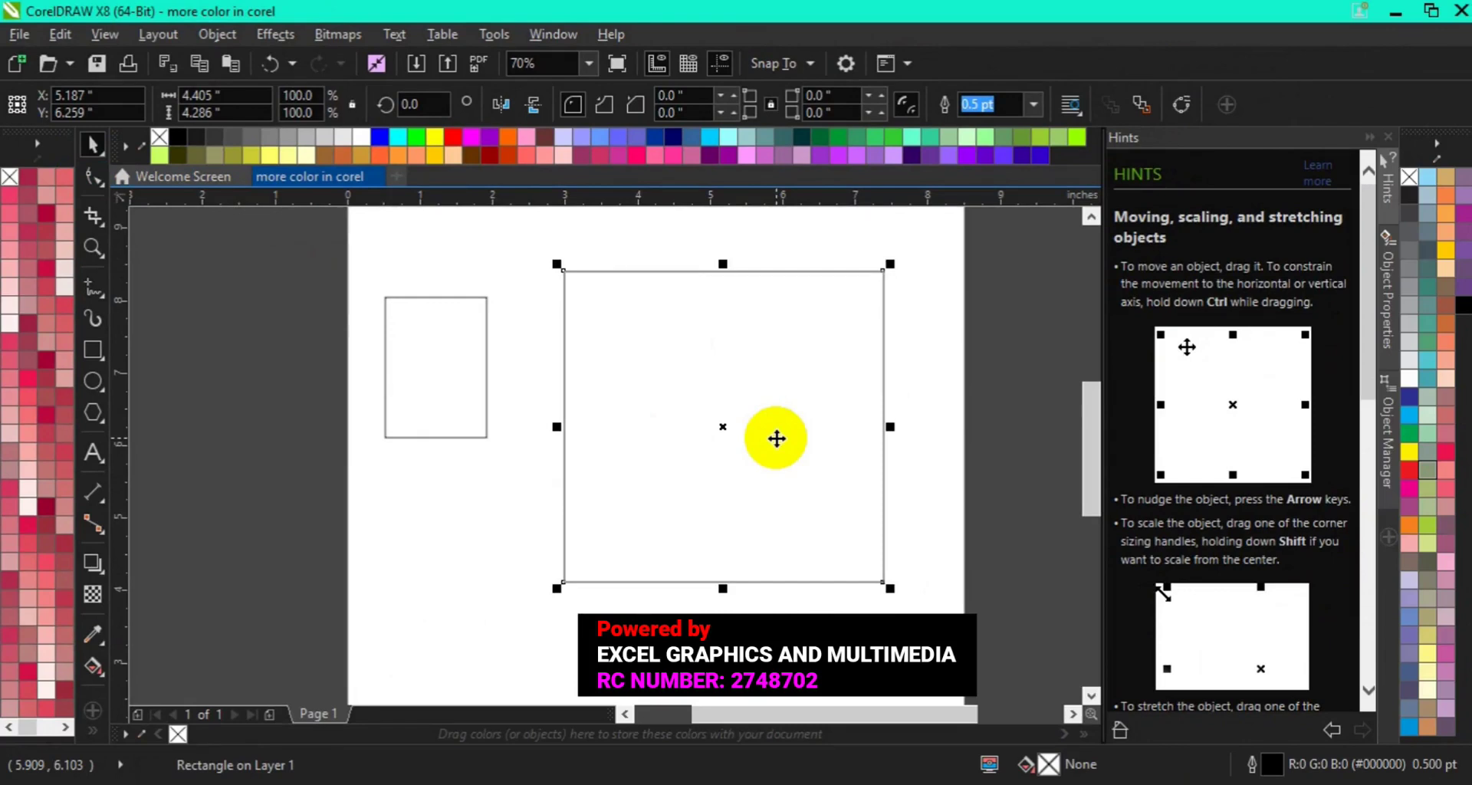
left_click(417, 141)
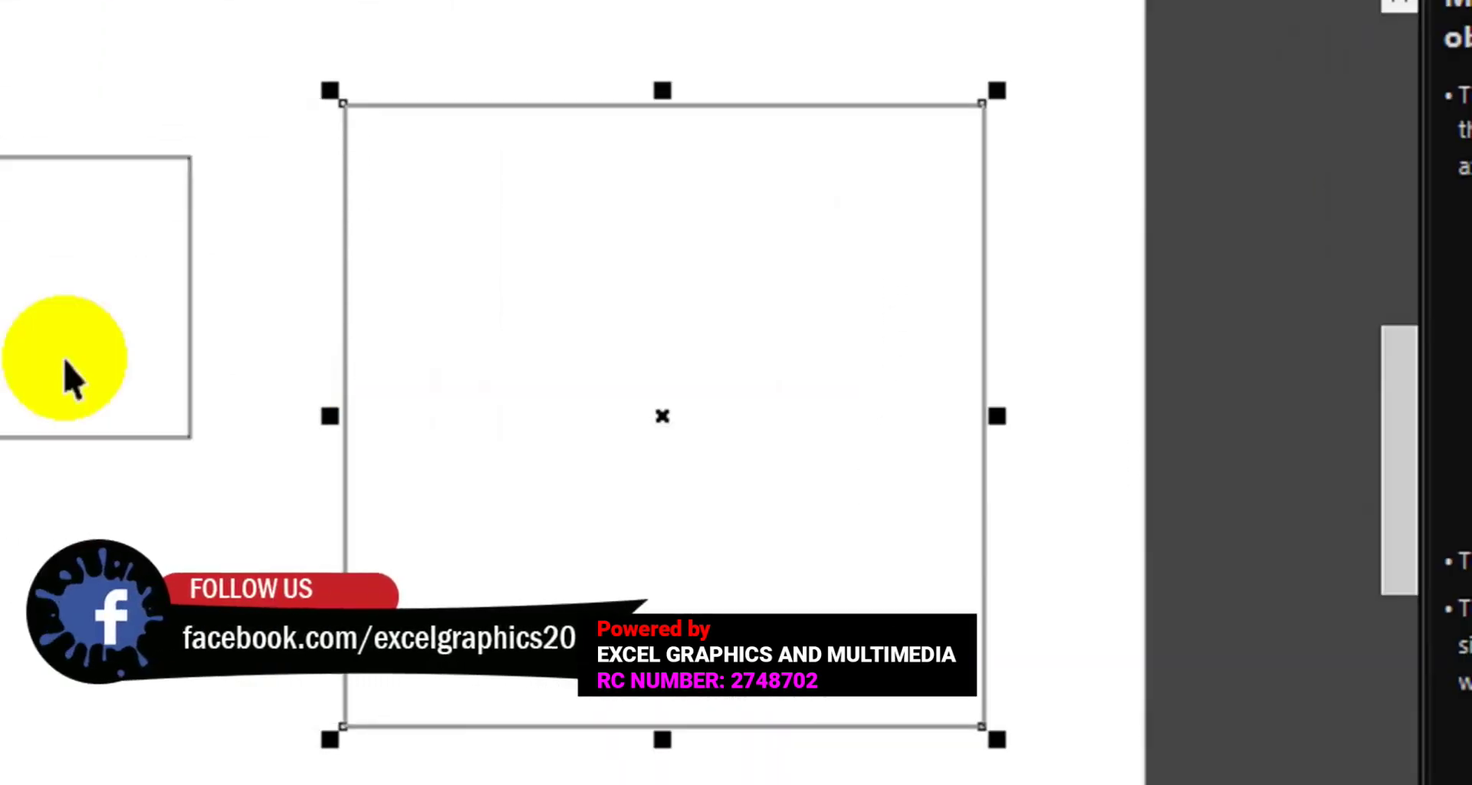
left_click(181, 361)
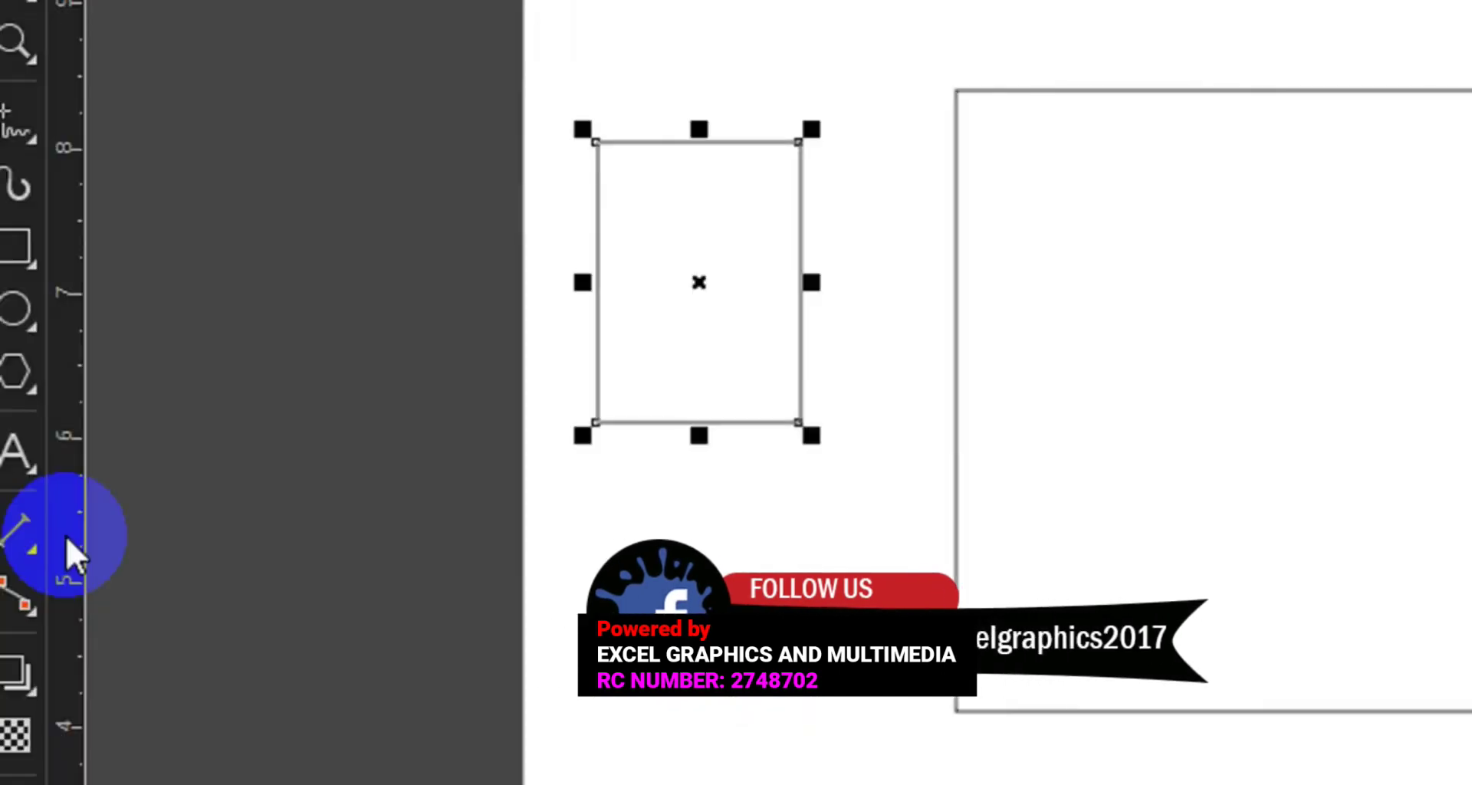
left_click(141, 453)
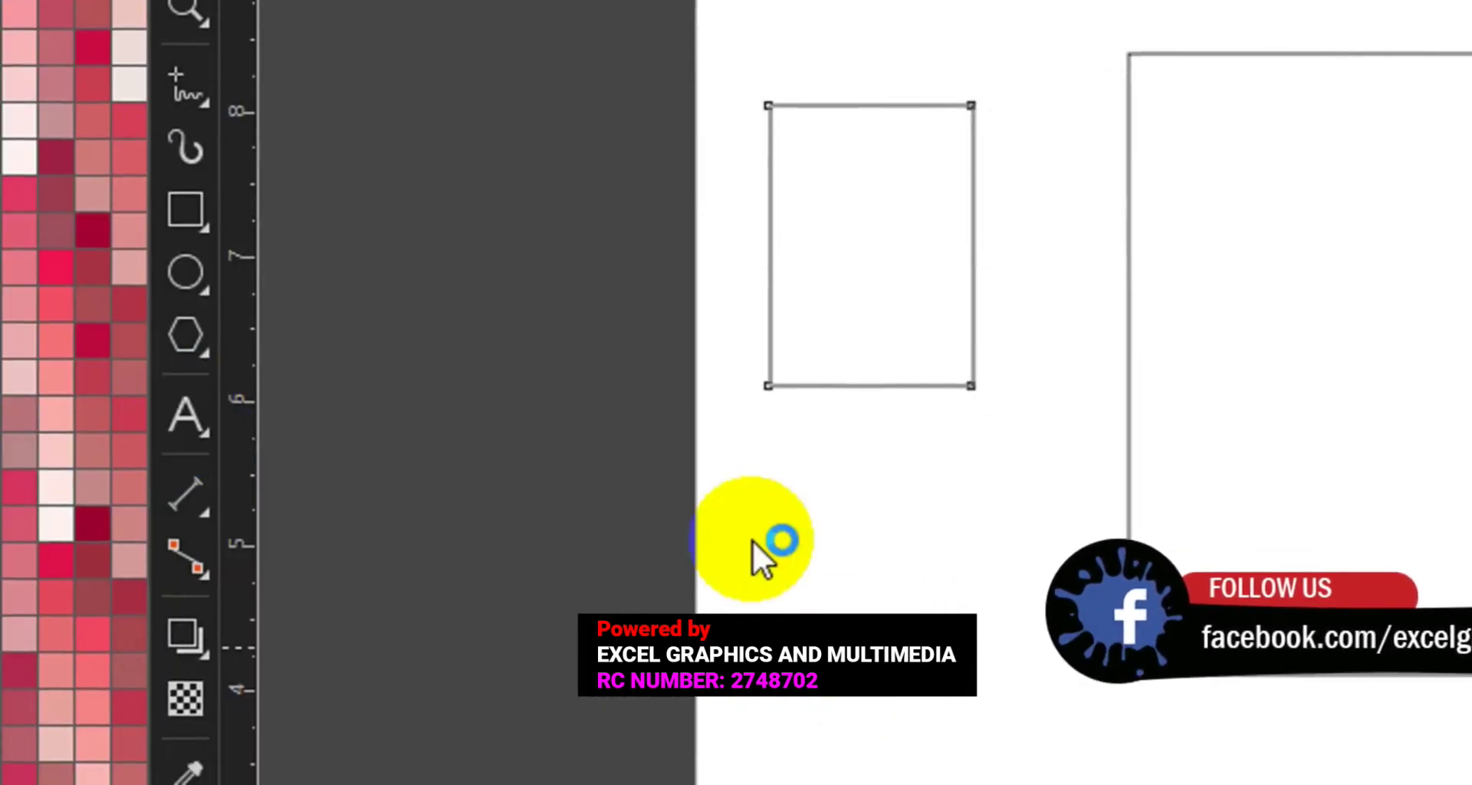
left_click(777, 460)
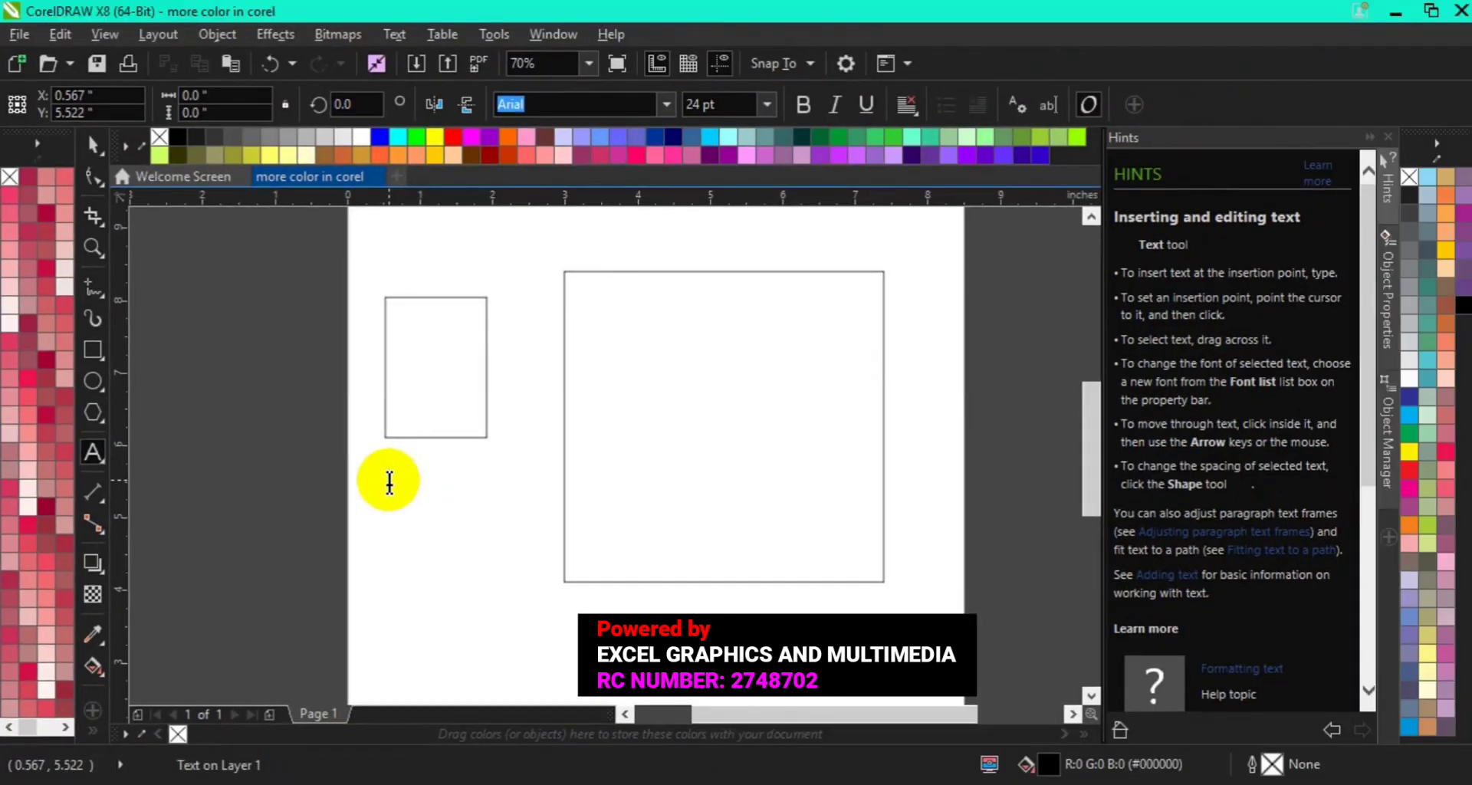
type("CMYK")
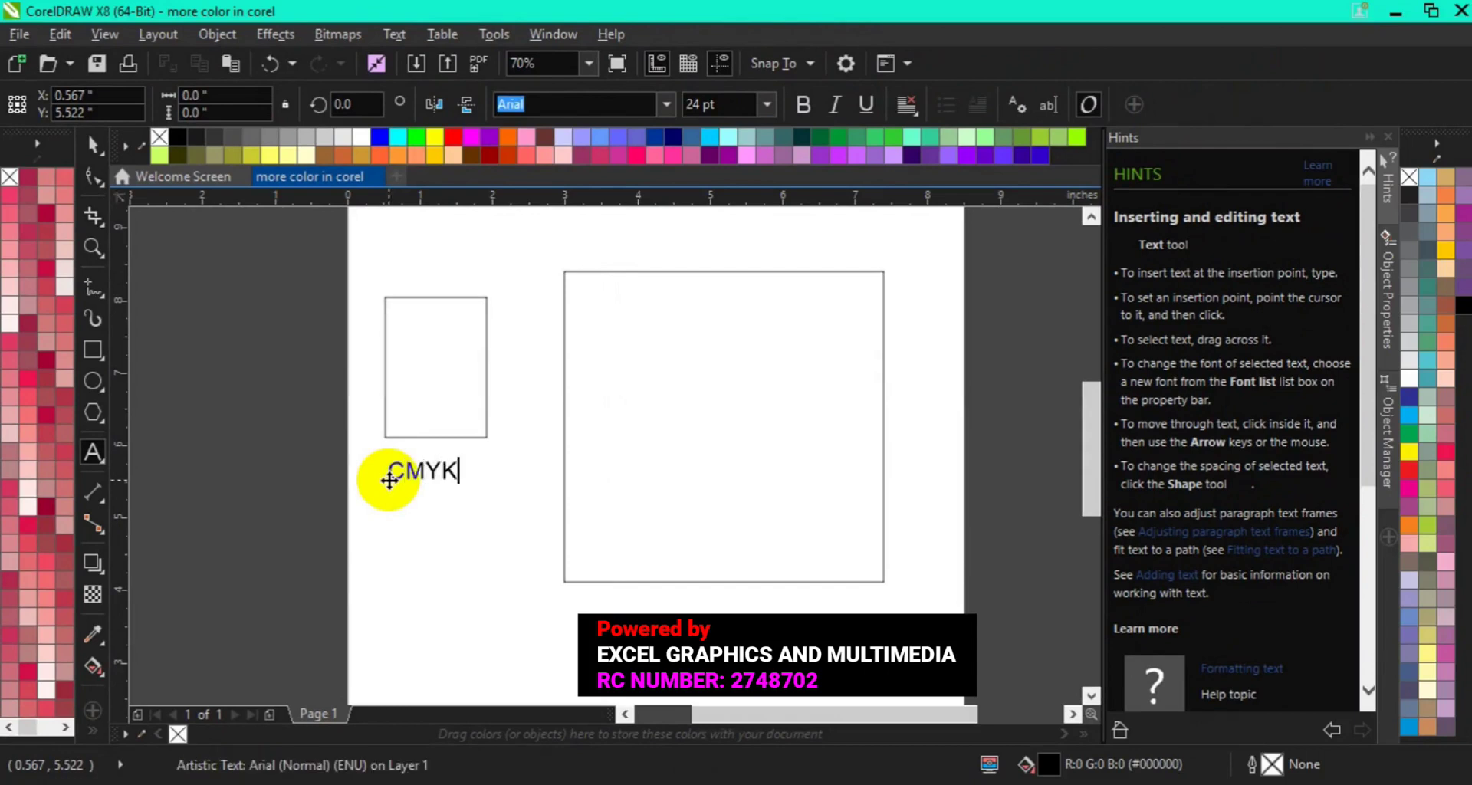
key("Escape")
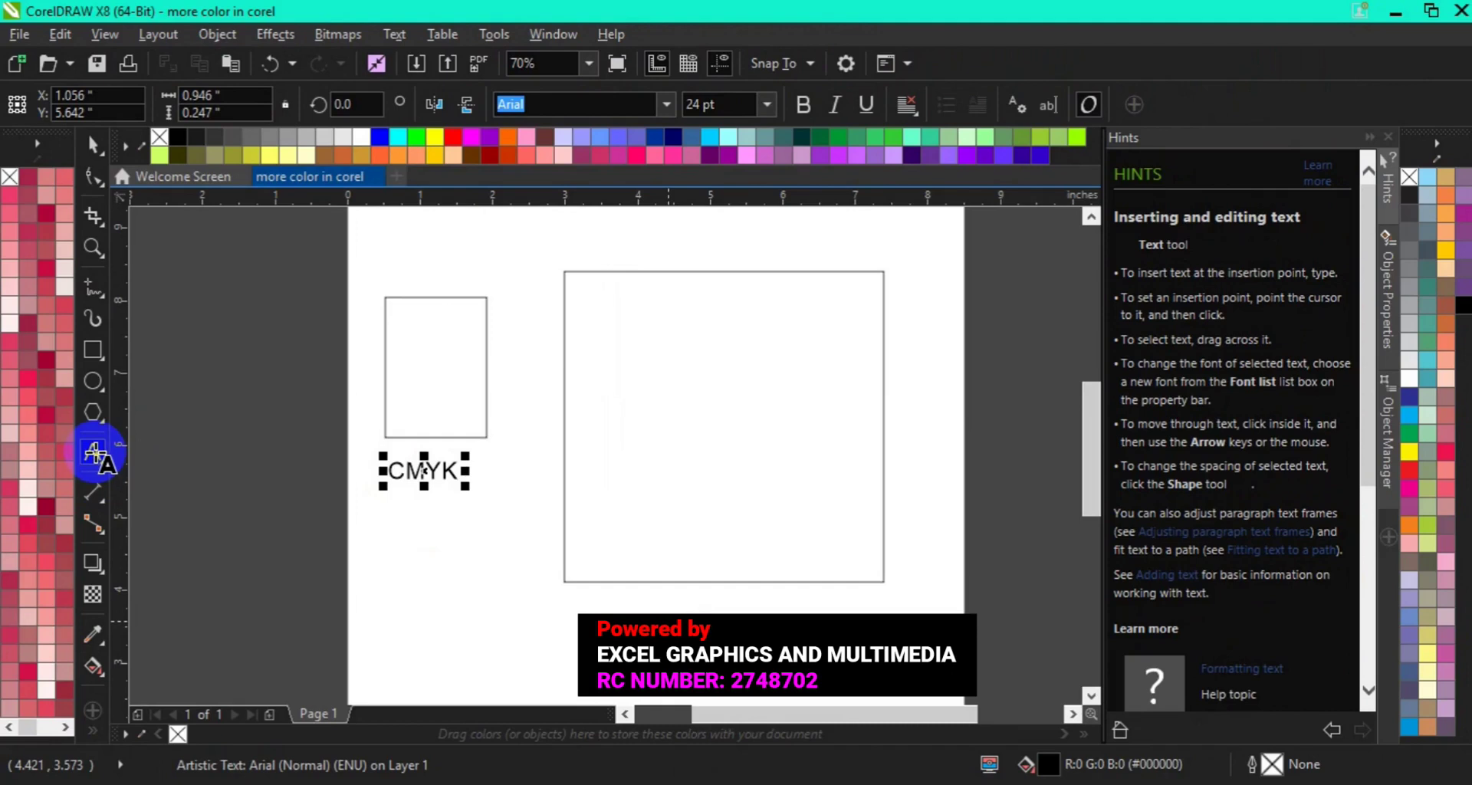
key("ctrl+space")
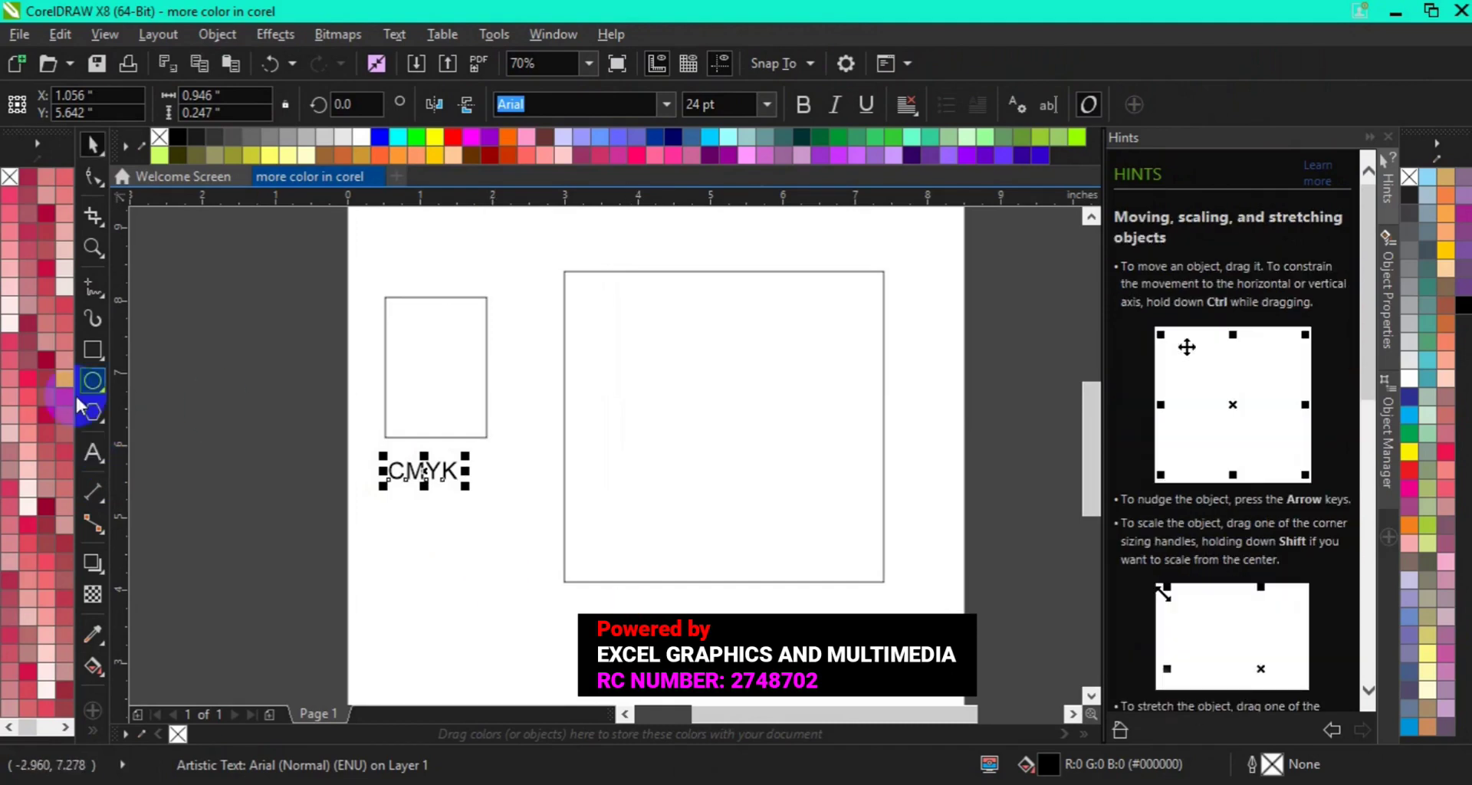
Add the text label "RGB COLOR" below the large rectangle and extend the small rectangle's label to "CMYK COLOR".
left_click(93, 450)
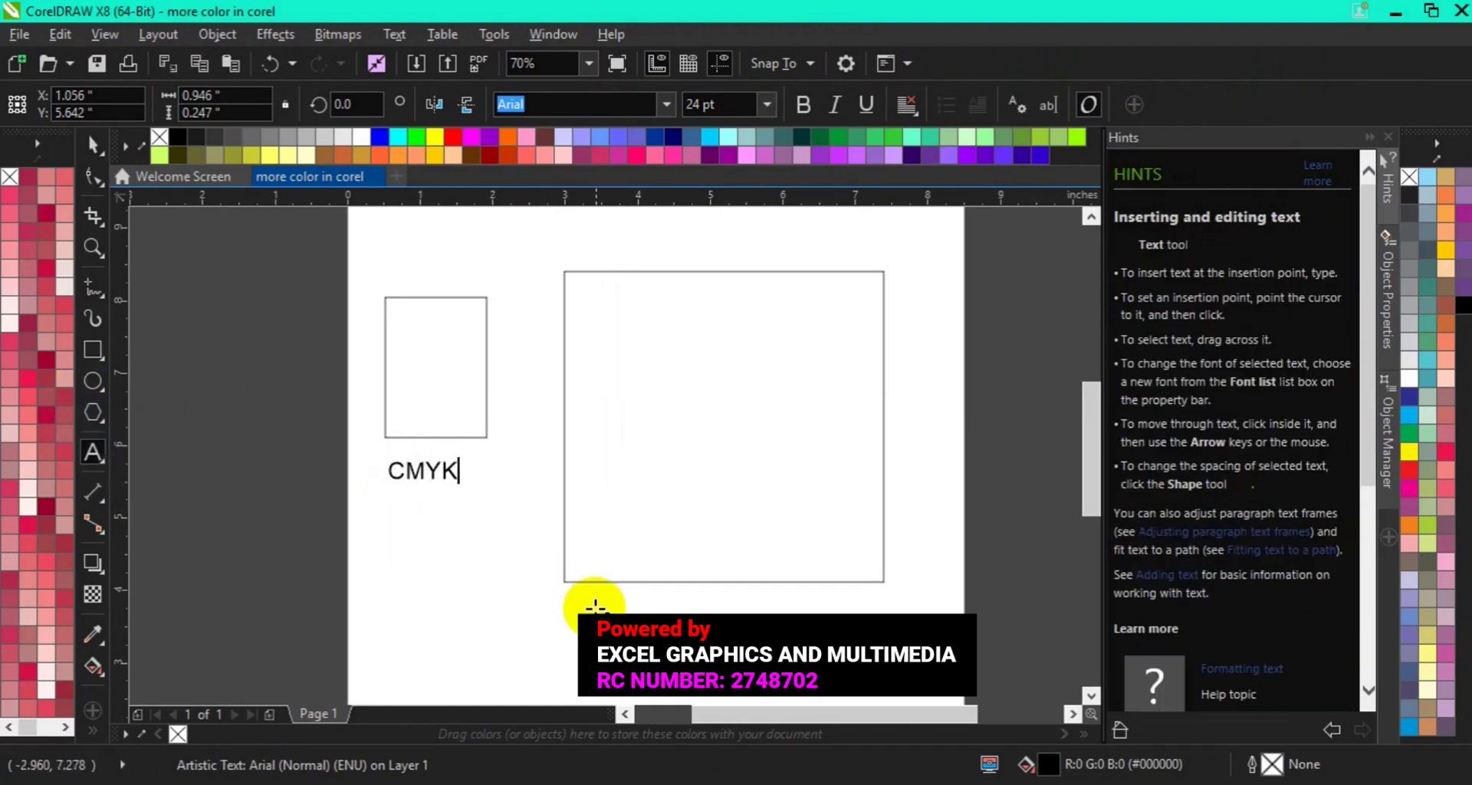
left_click(611, 623)
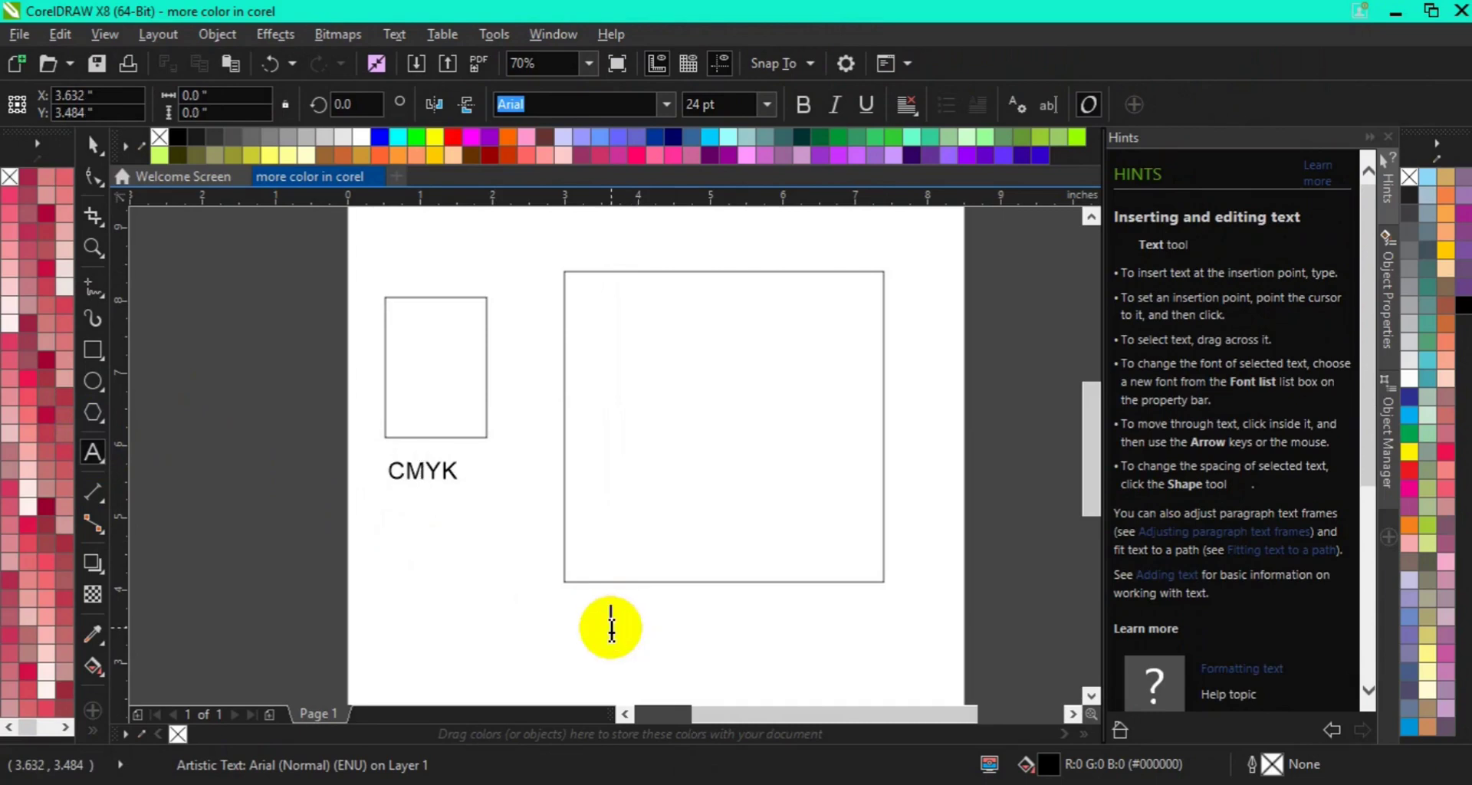
type("RGB COLOR")
left_click(456, 479)
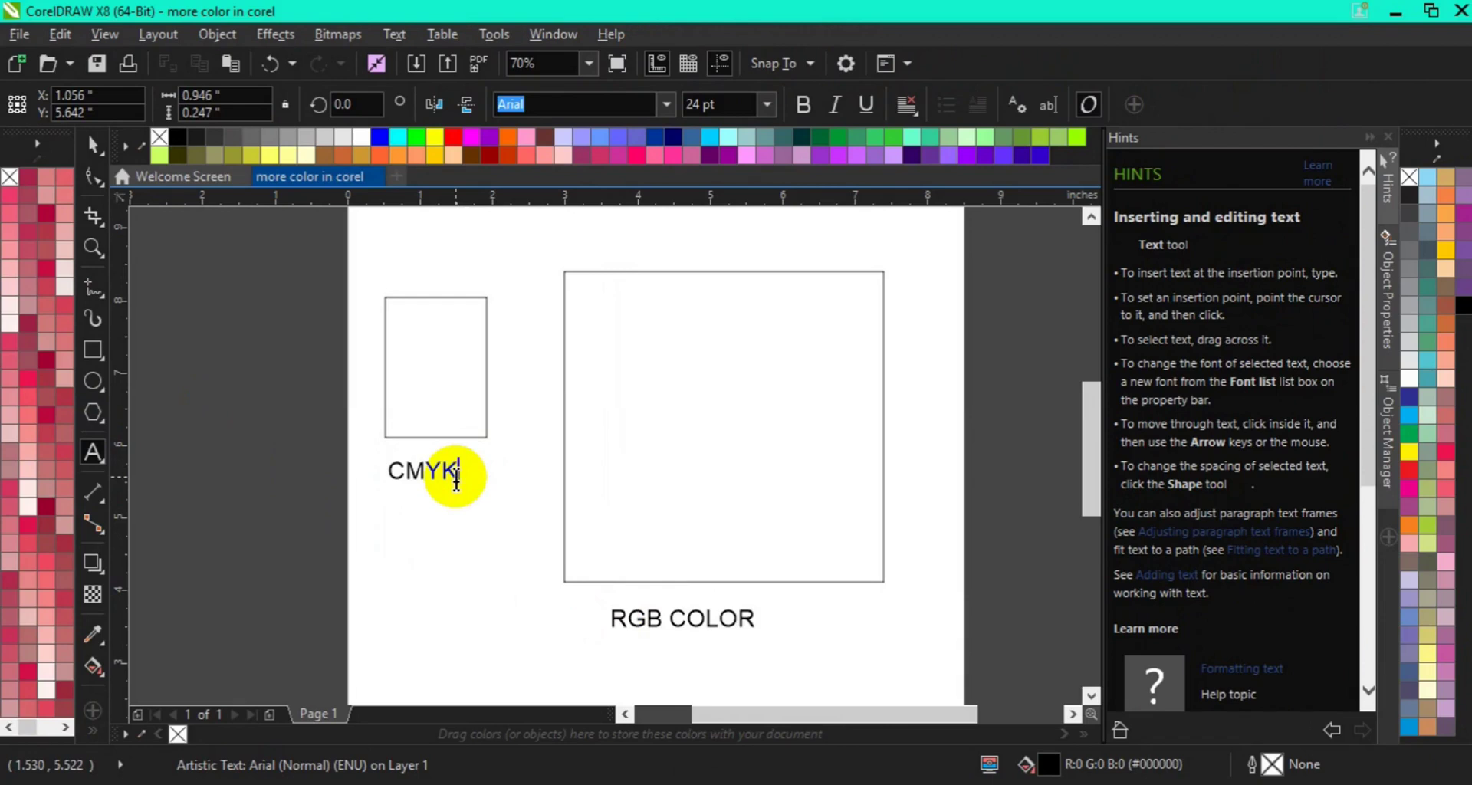
type("COLOR")
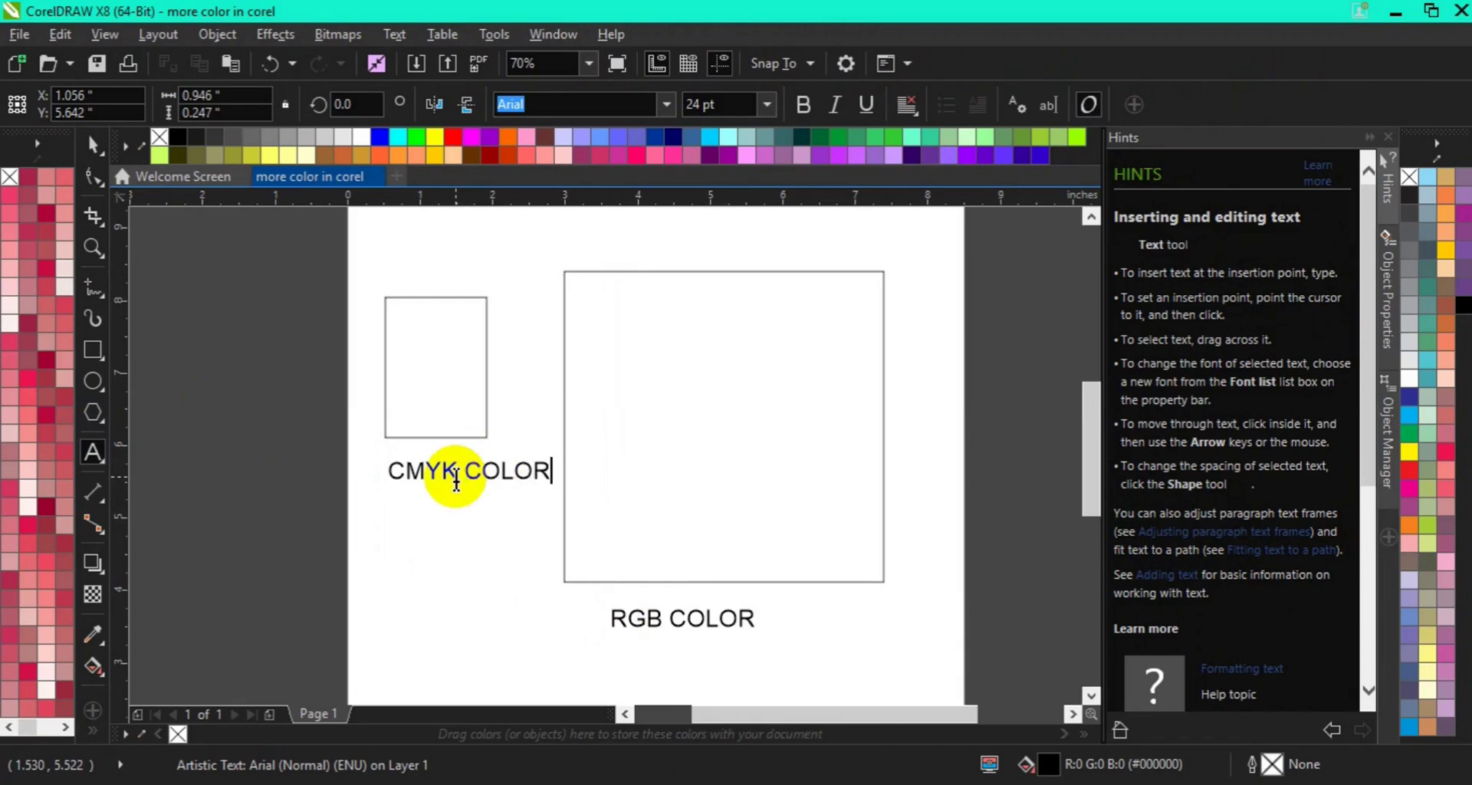
Fill the large rectangle with RGB orange (R:255 G:153 B:51) and the small one with CMYK orange (C:0 M:60 Y:100 K:0).
left_click(92, 148)
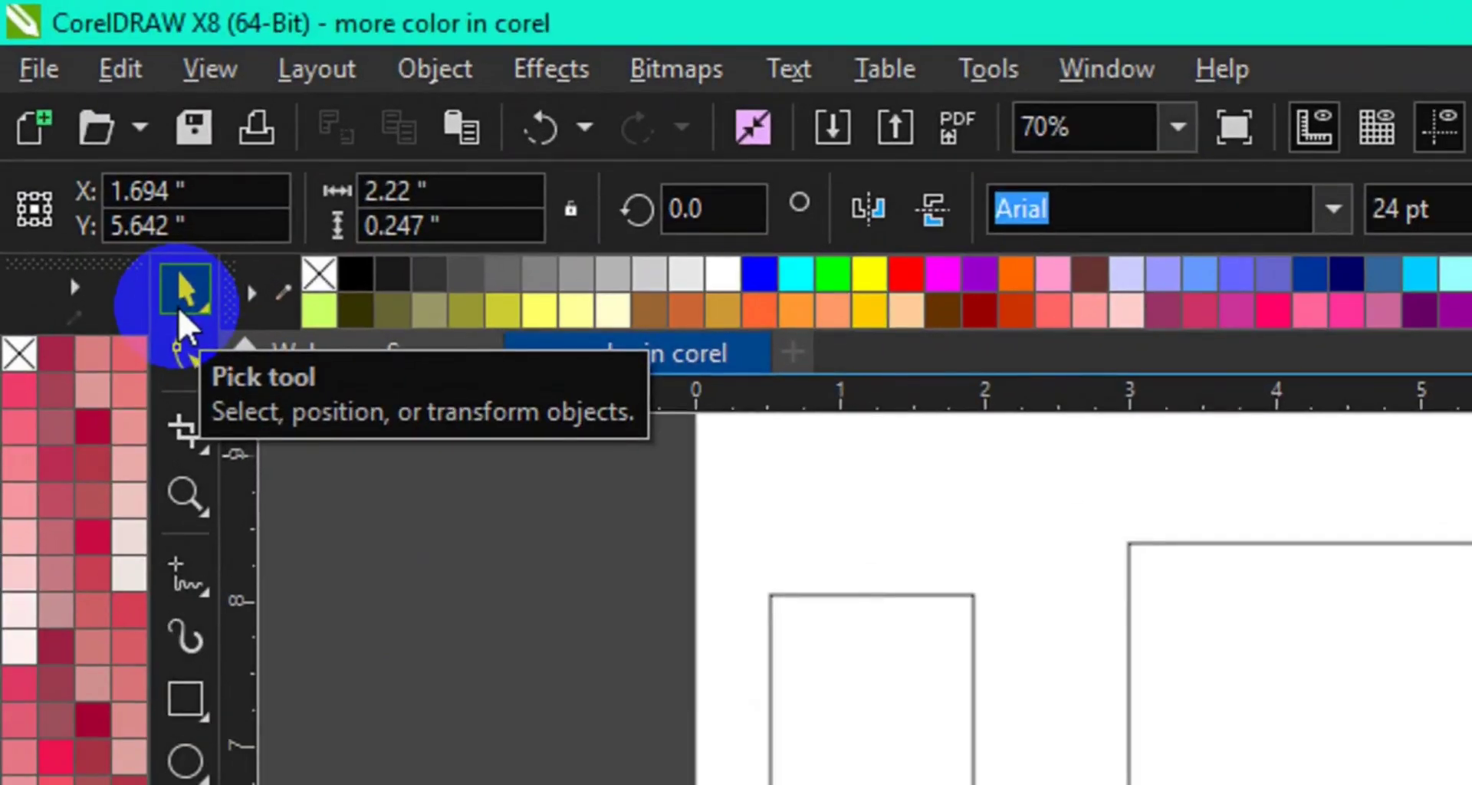
left_click(177, 299)
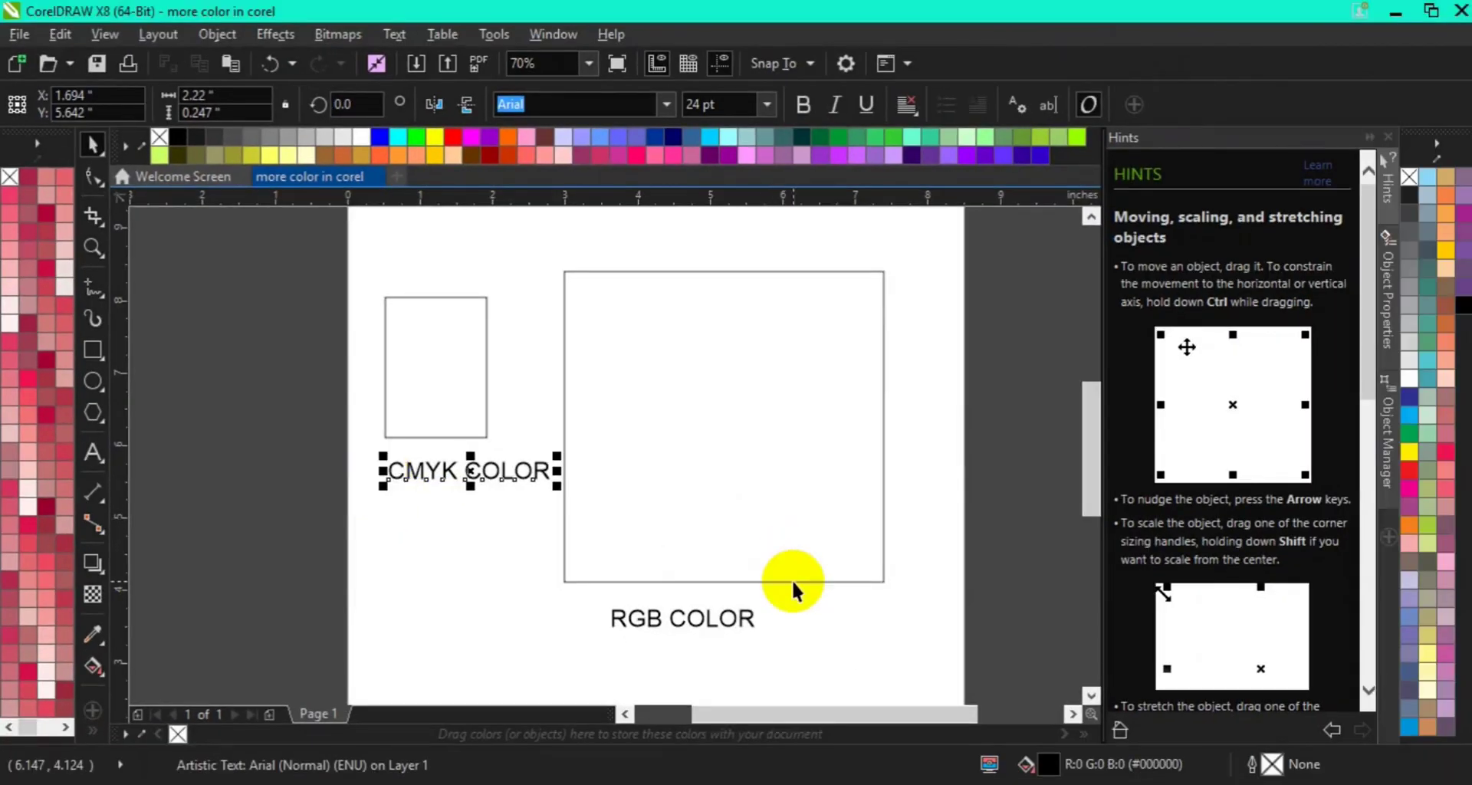
left_click(793, 581)
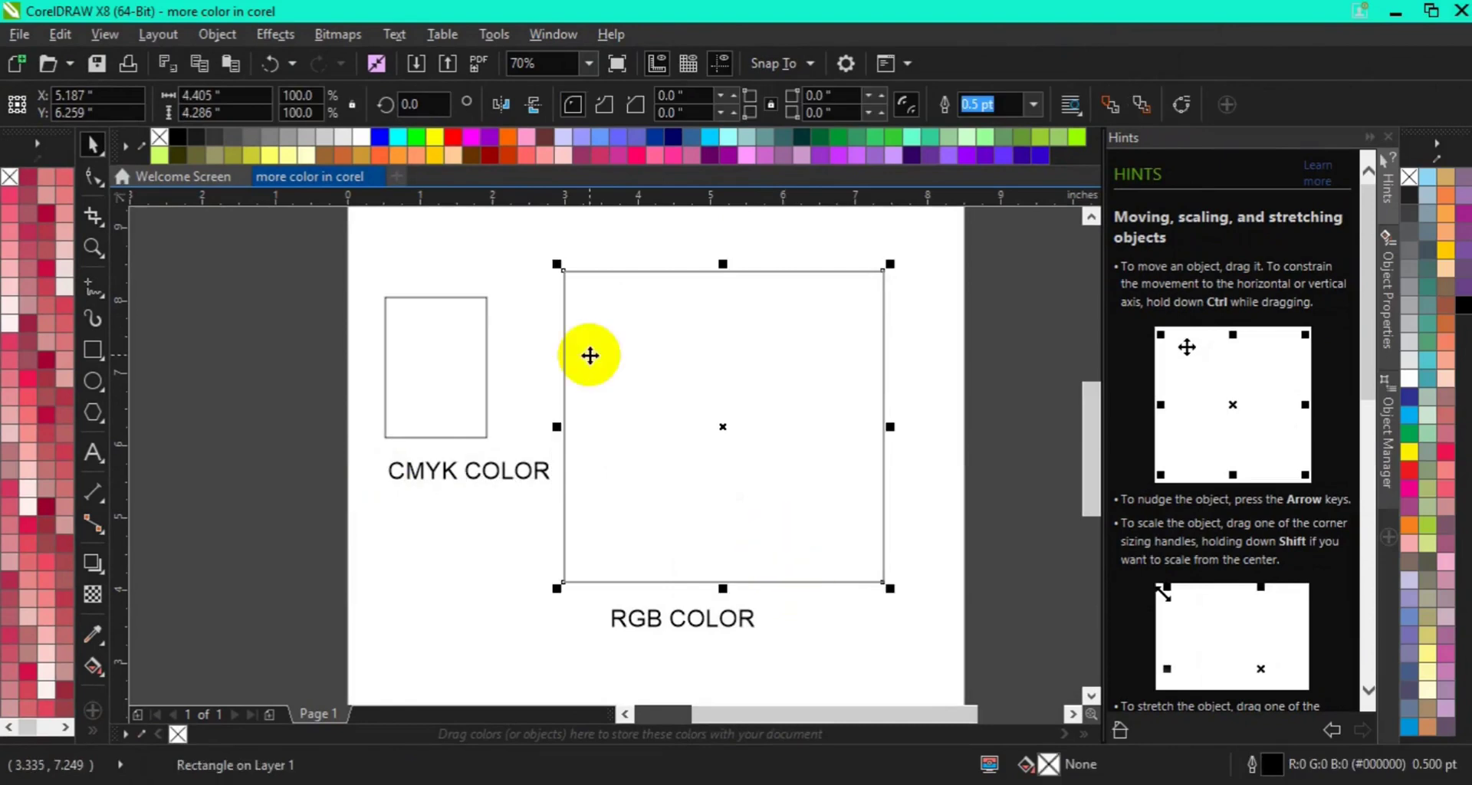
left_click(396, 159)
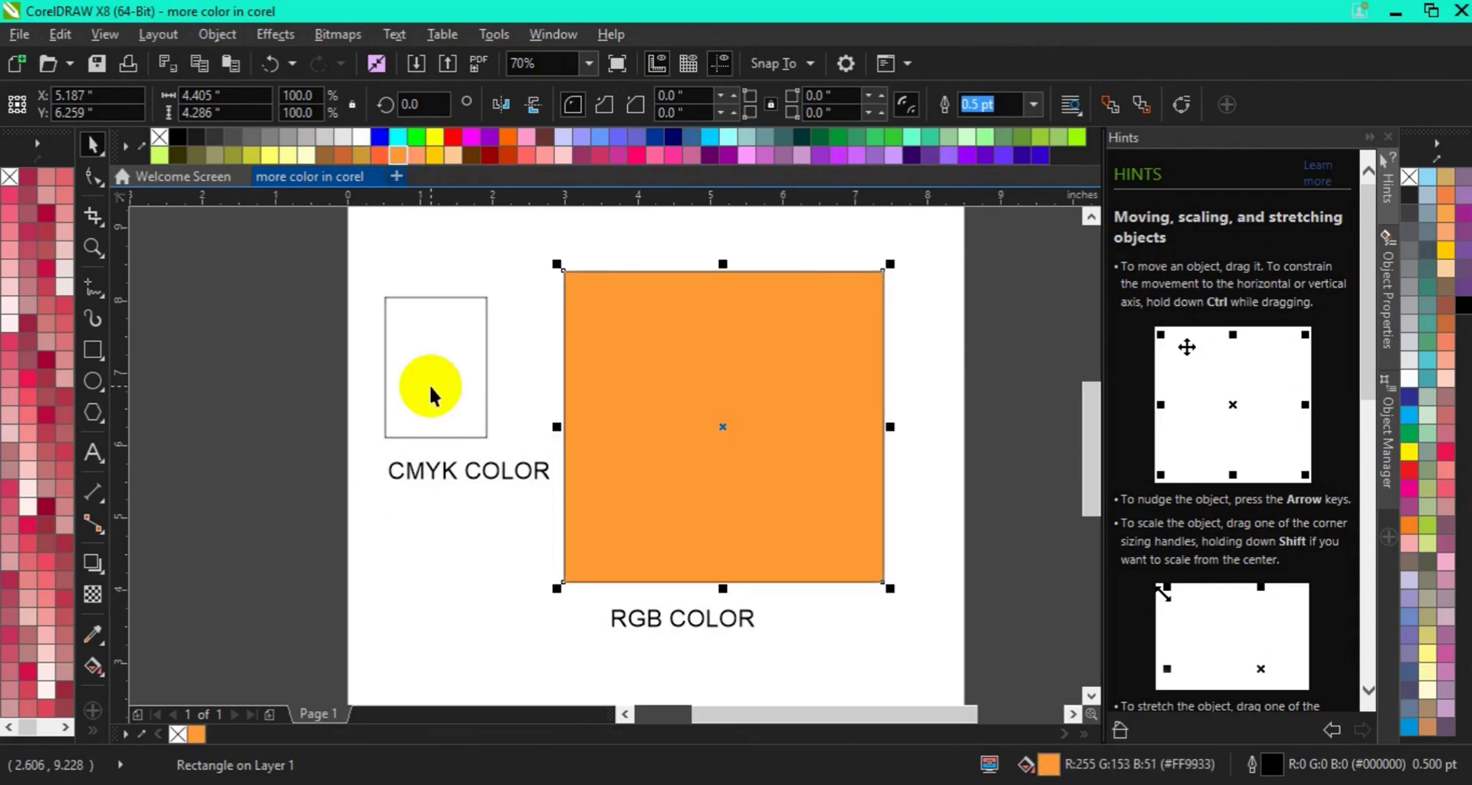
left_click(430, 383)
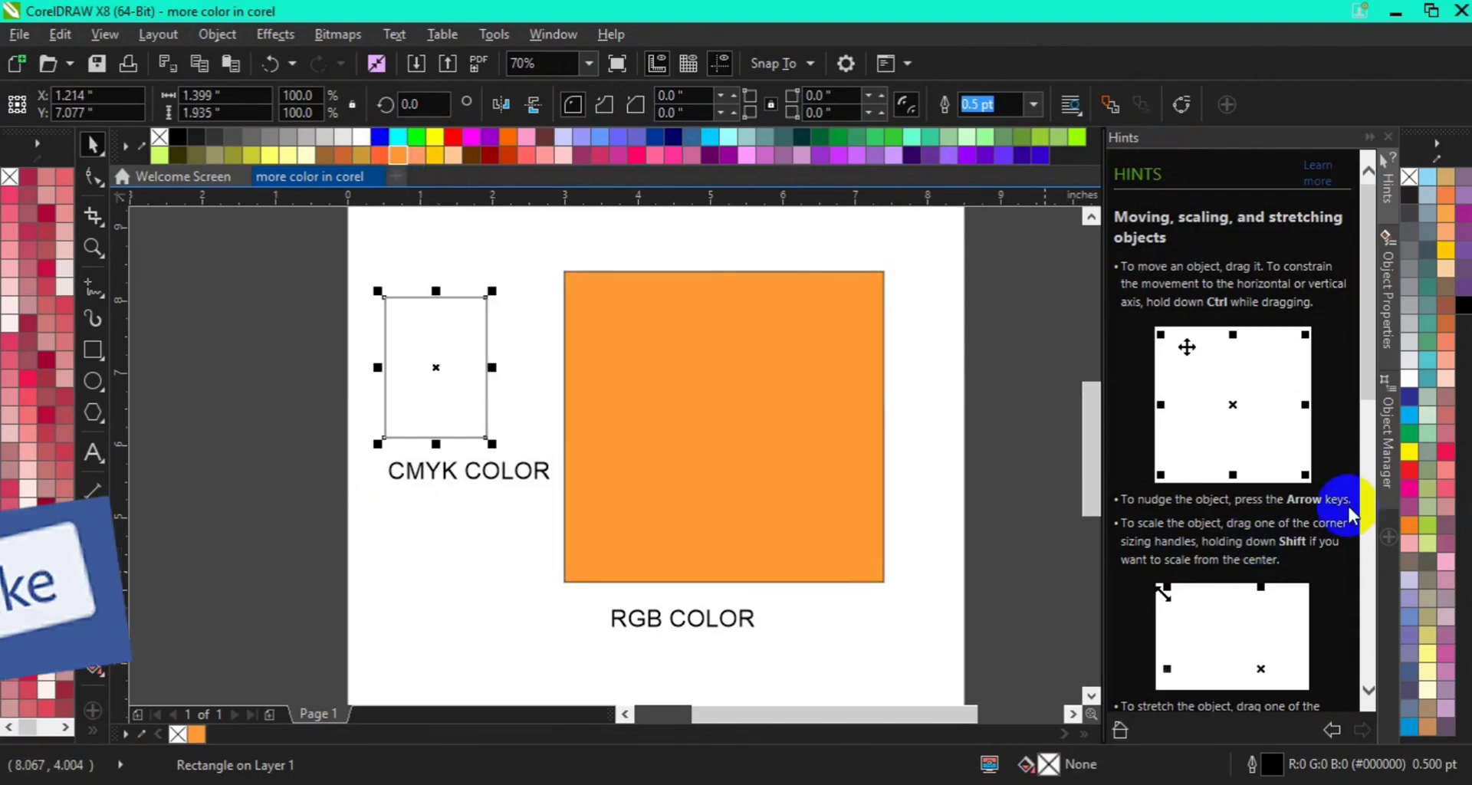
left_click(1410, 522)
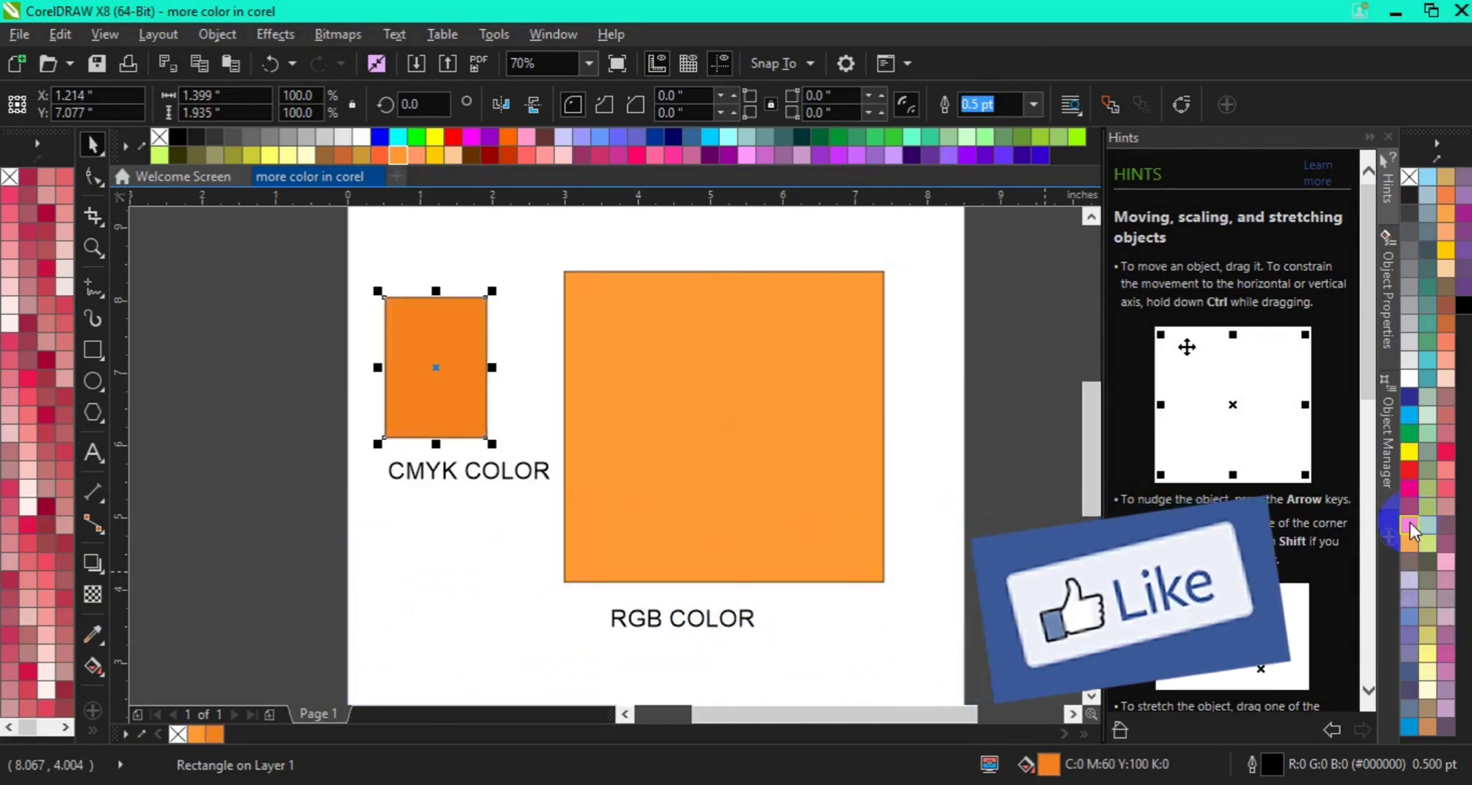